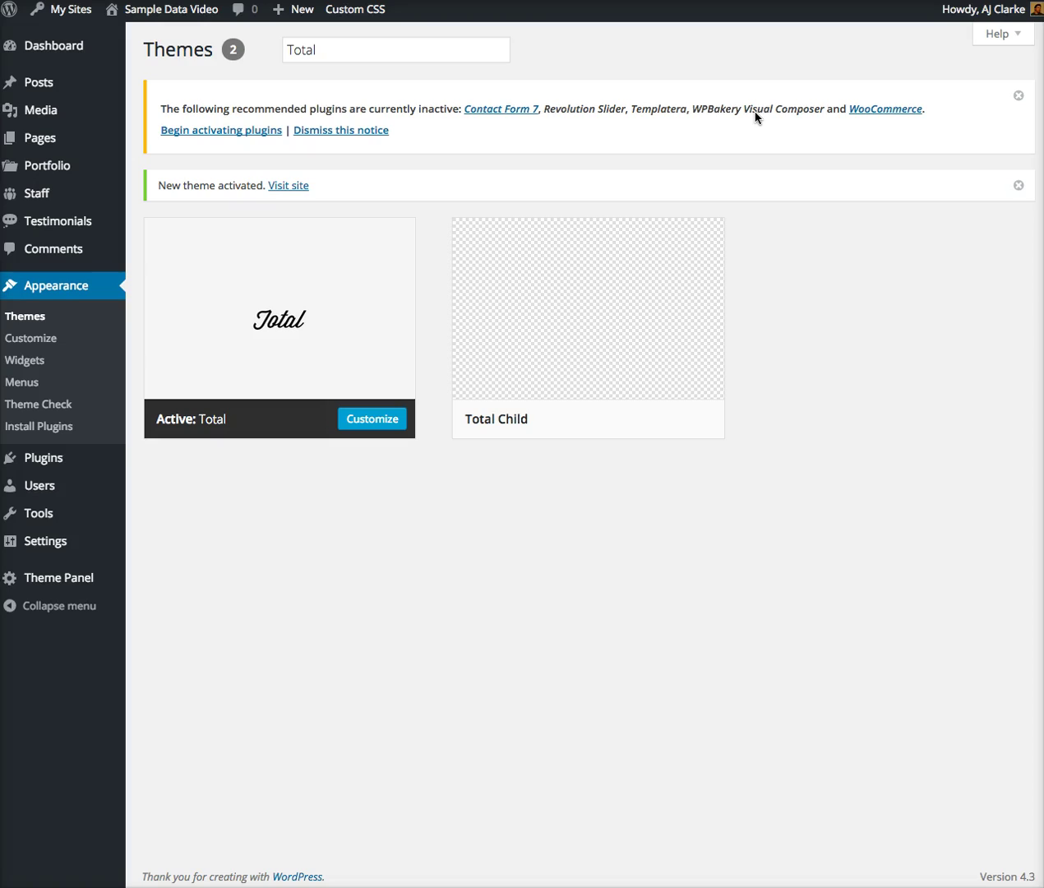
Step: Open the recommended plugins list and tick Contact Form 7, Revolution Slider, Templatera and WPBakery Visual Composer
click(236, 133)
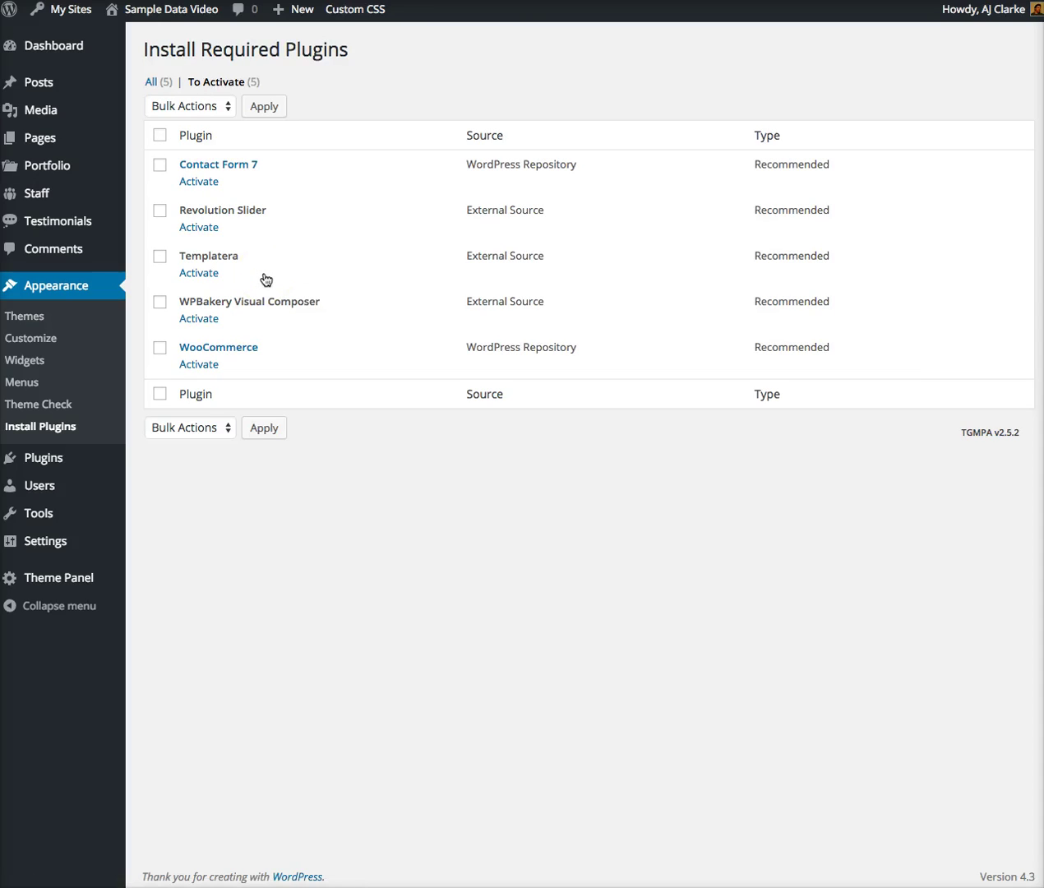
click(415, 331)
click(159, 164)
click(159, 210)
click(161, 260)
click(159, 302)
Step: Bulk-activate the four checked plugins, leaving WooCommerce inactive
click(189, 106)
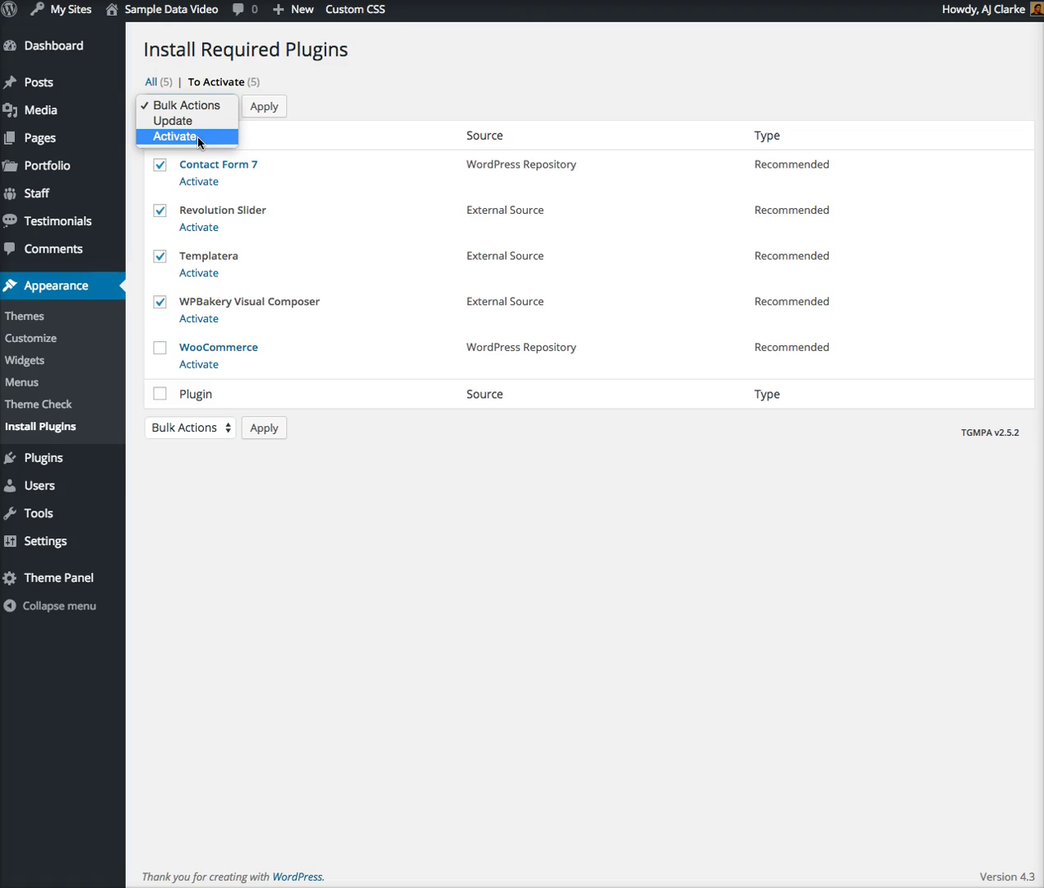
click(444, 592)
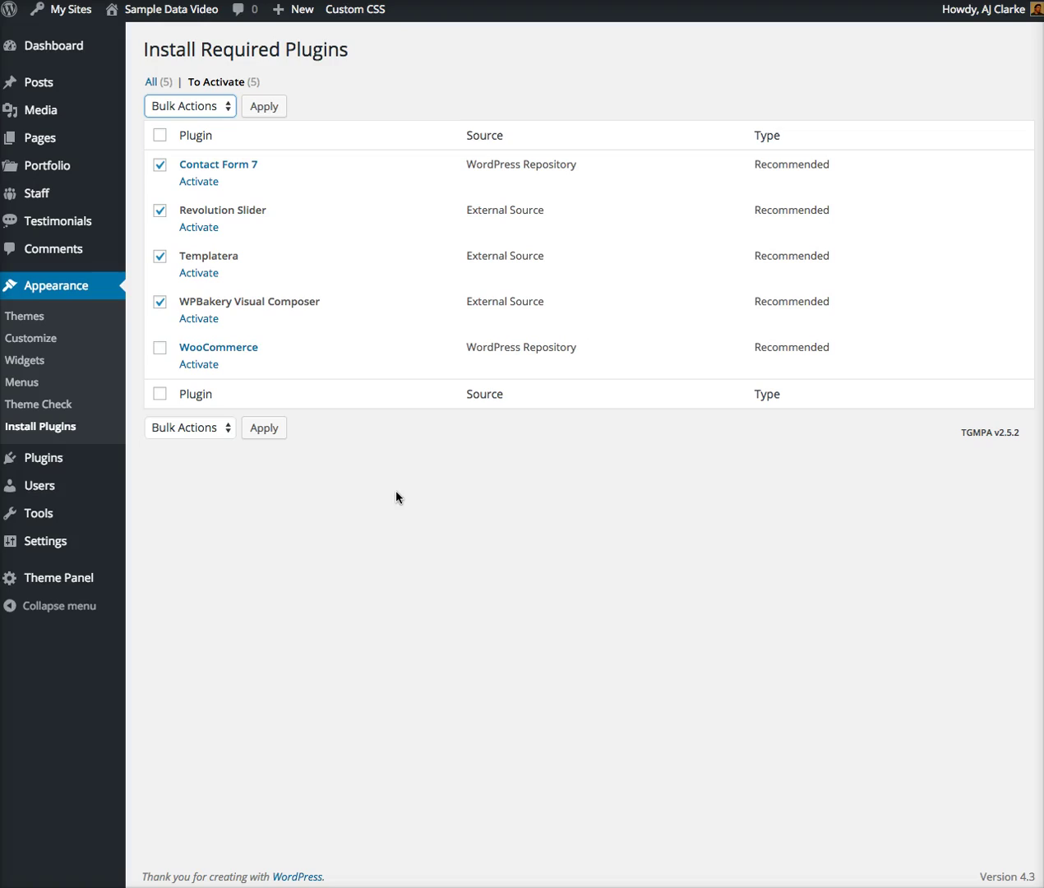
click(193, 105)
click(198, 135)
click(263, 106)
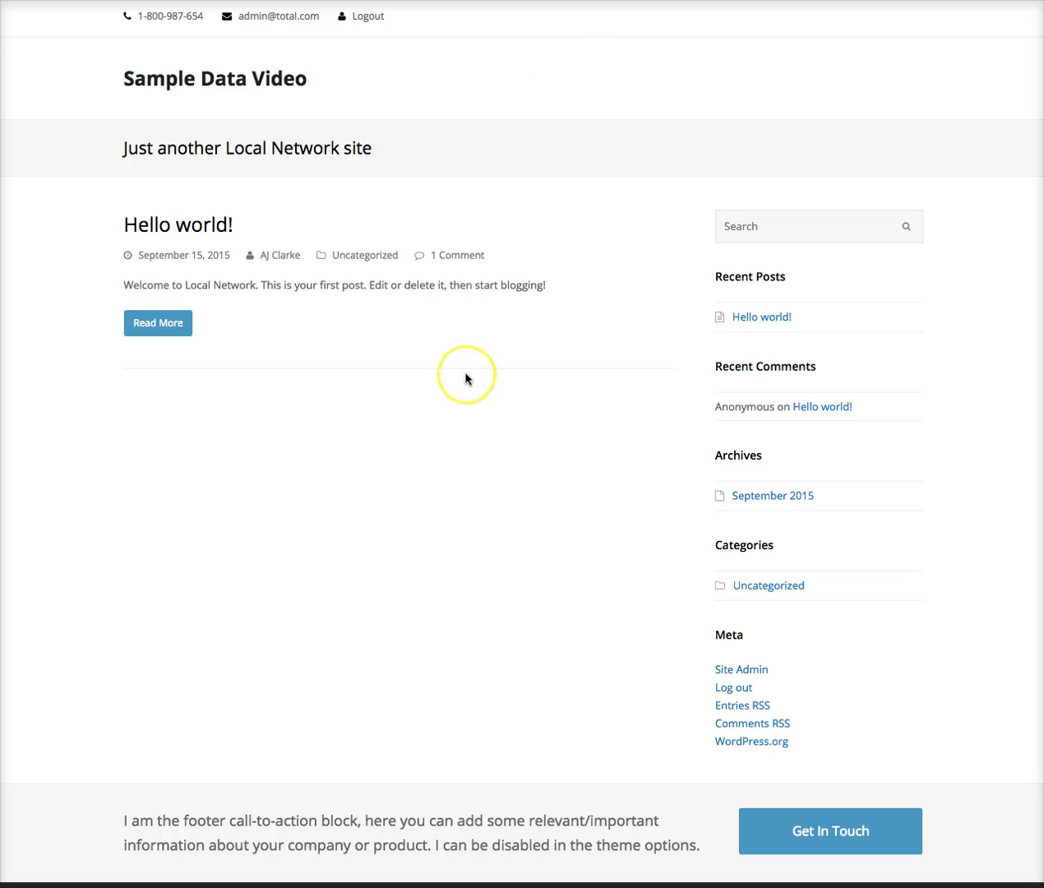
Step: Scroll the live front page to inspect the Hello world! post and sidebar widgets
scroll(466, 378, down, 2)
scroll(466, 377, up, 2)
Step: Back in the admin, dismiss the WooCommerce notice and move Hello world! to the trash
click(374, 16)
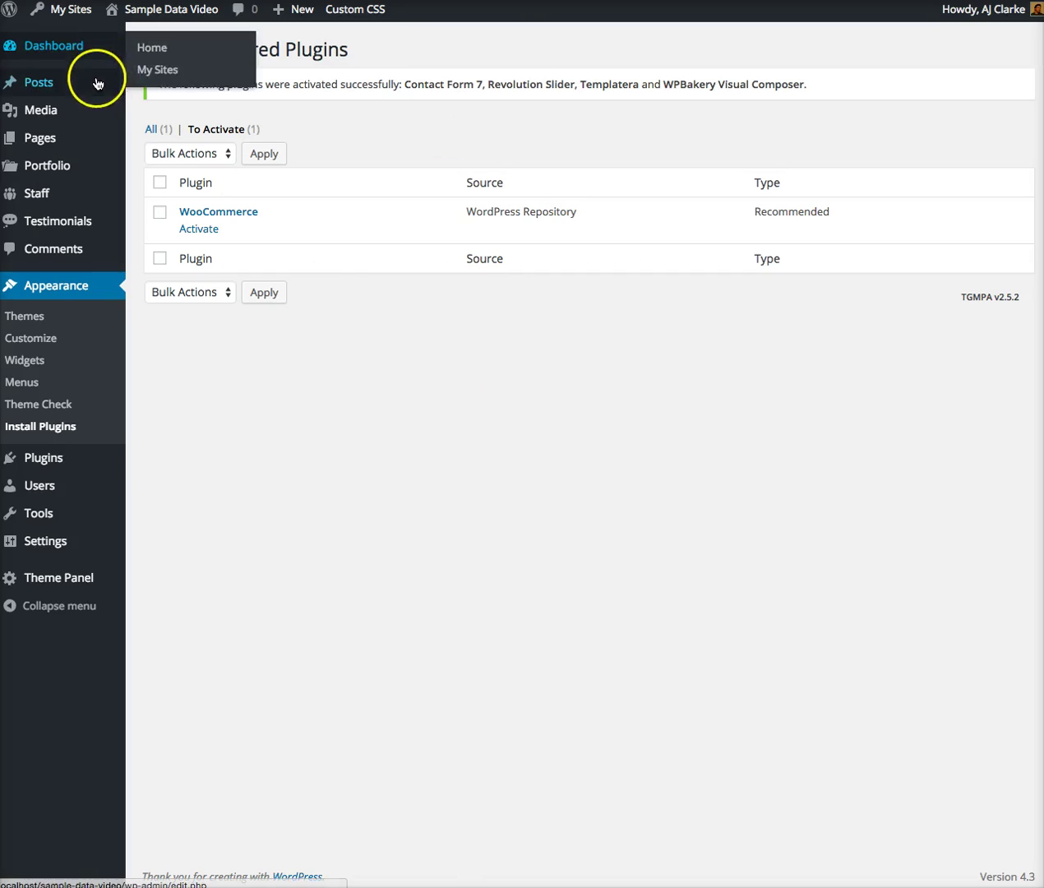
mouse_move(96, 84)
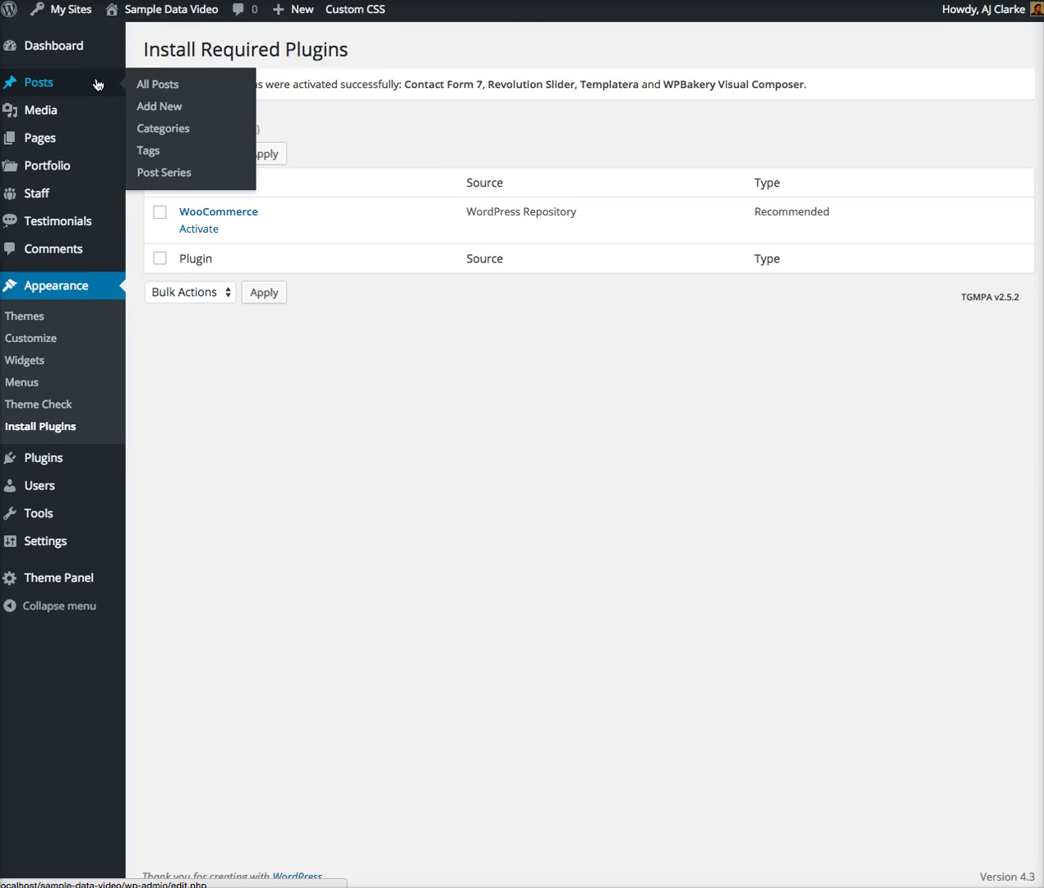
click(96, 84)
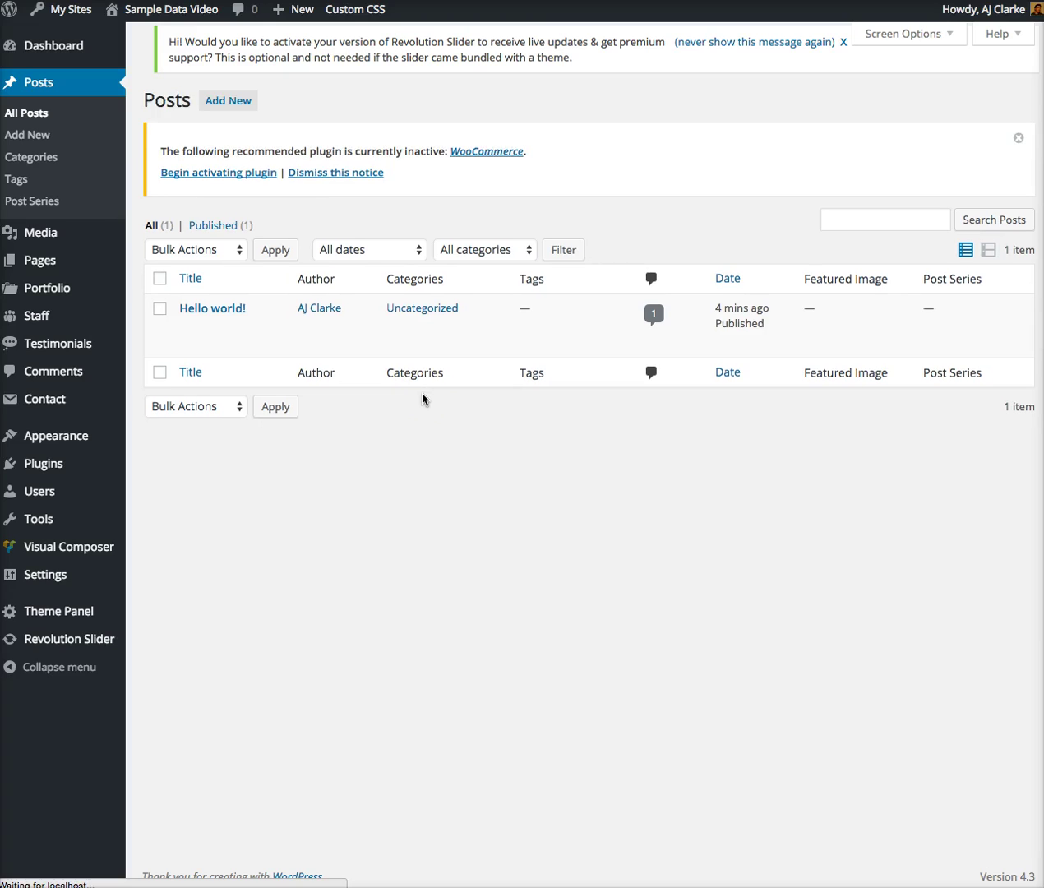
click(1021, 140)
mouse_move(237, 226)
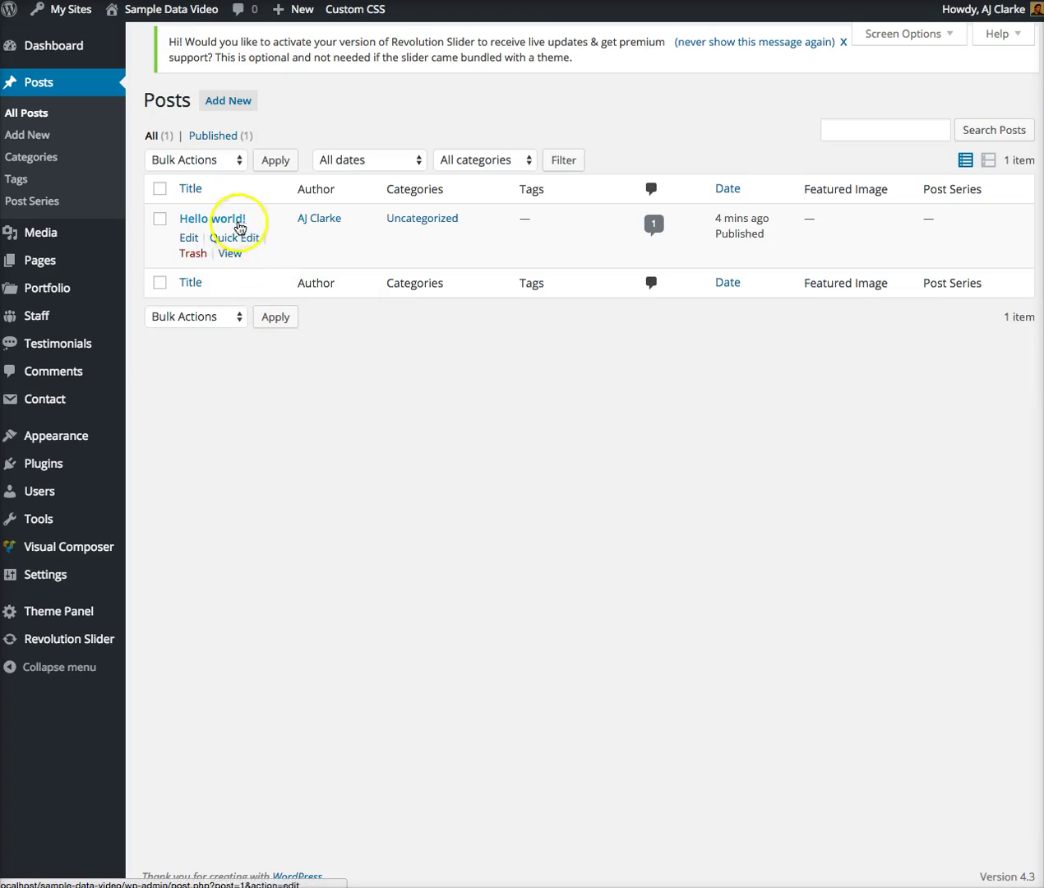
click(196, 257)
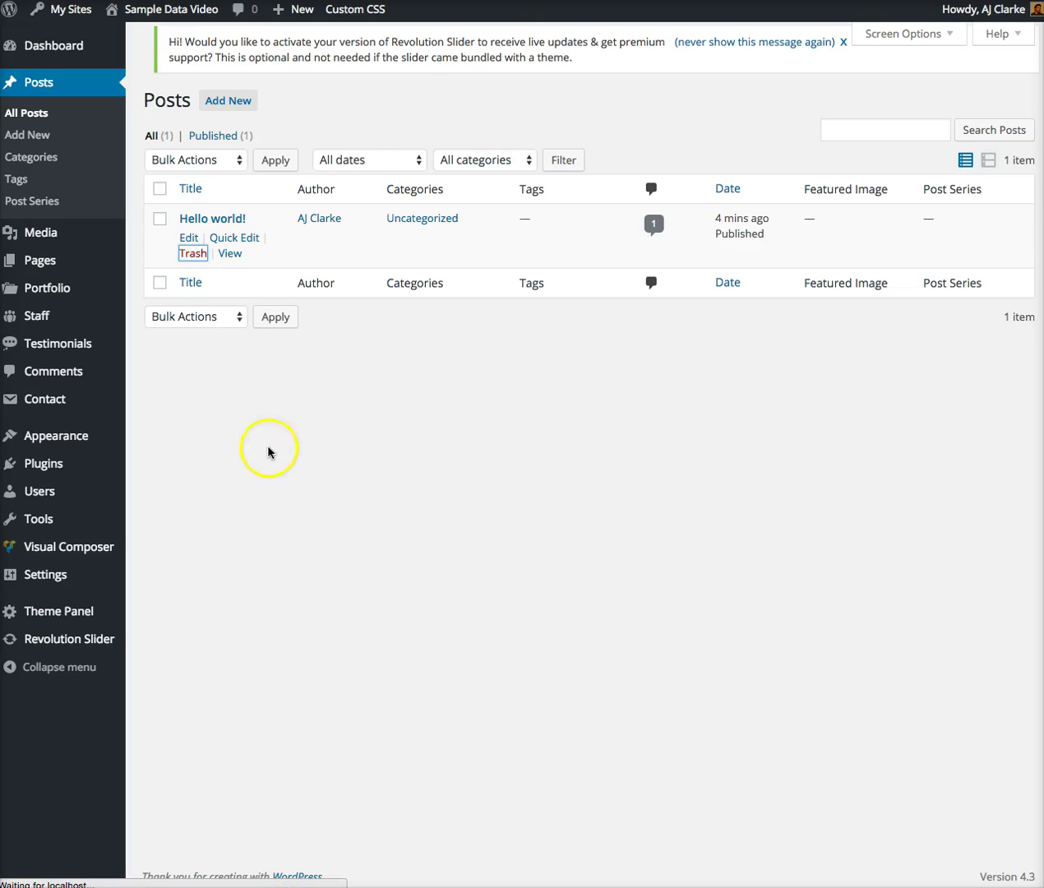
Step: Permanently delete the Hello world! post from the posts trash
click(205, 269)
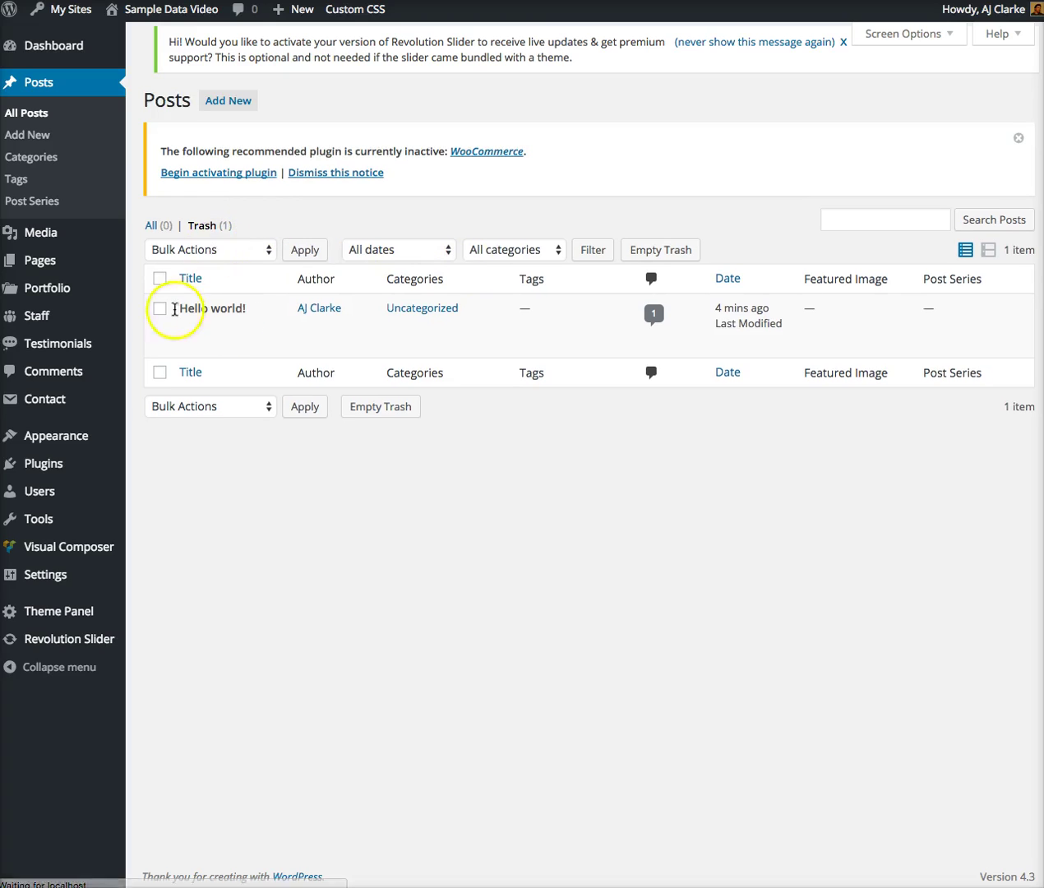
click(159, 278)
click(190, 251)
click(222, 279)
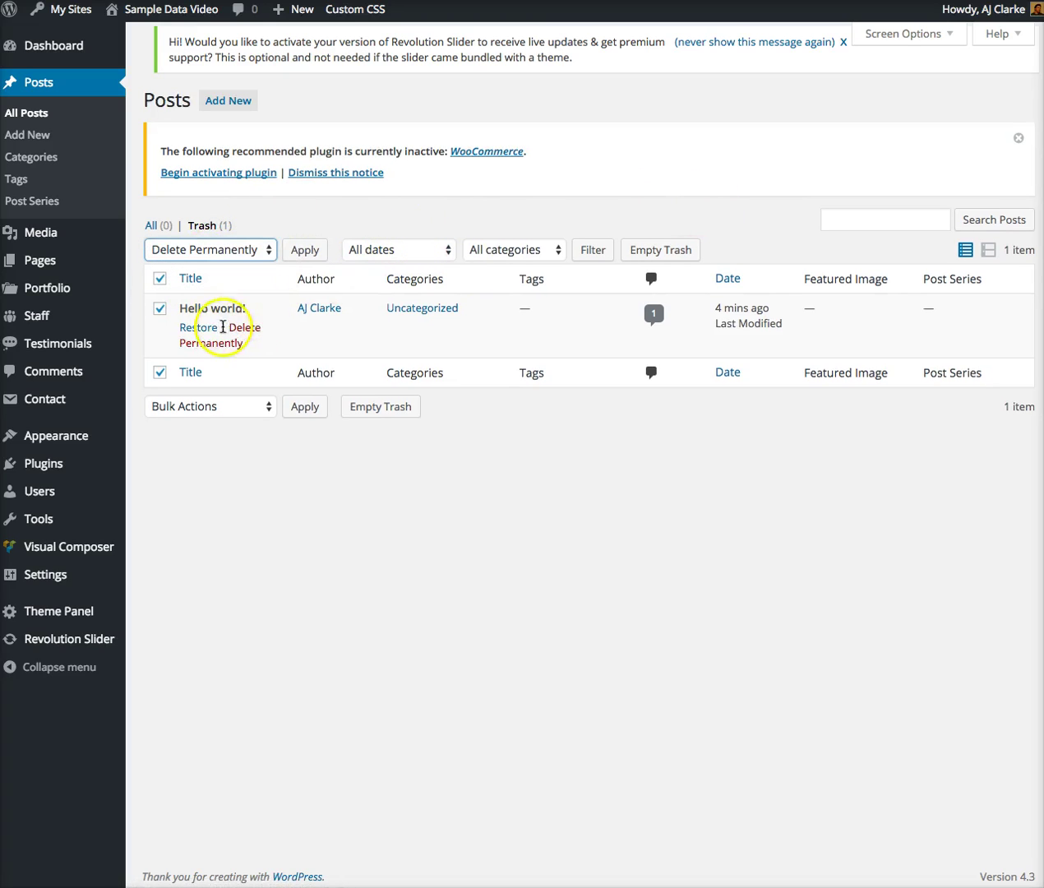
click(245, 328)
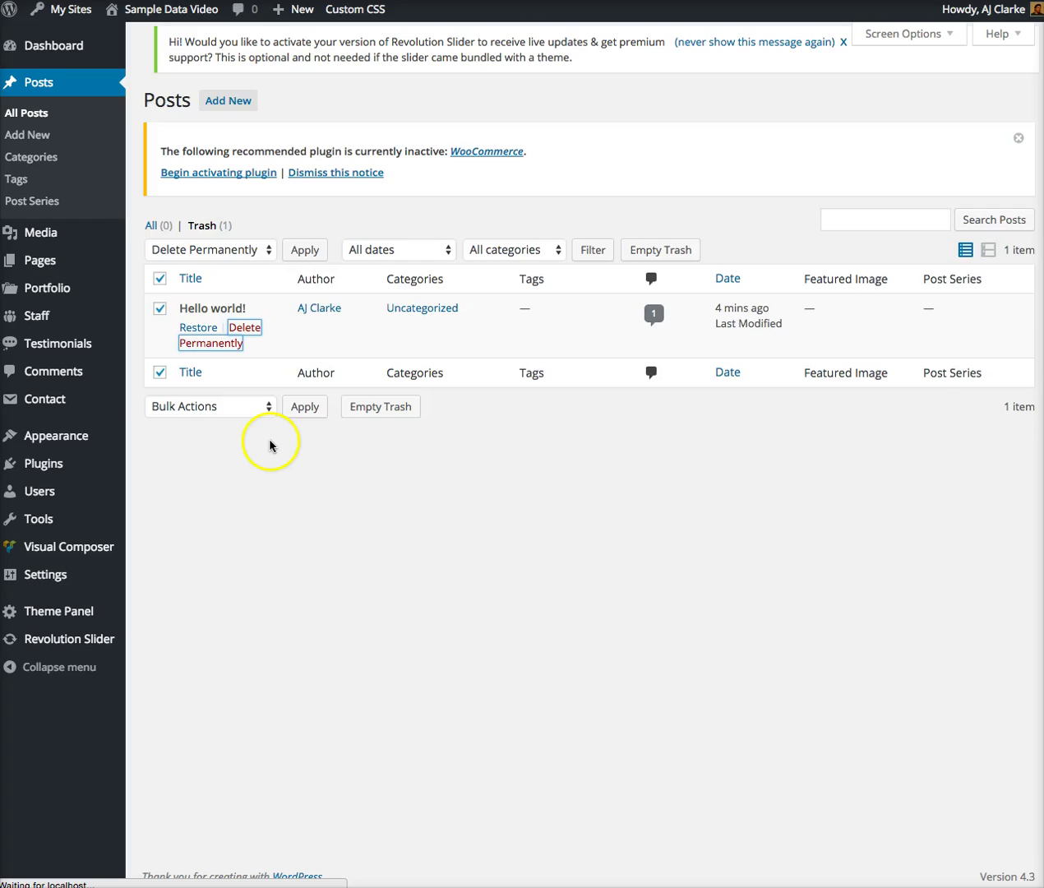
Step: Dismiss the WooCommerce and Revolution Slider notices and check the empty Media Library
click(369, 175)
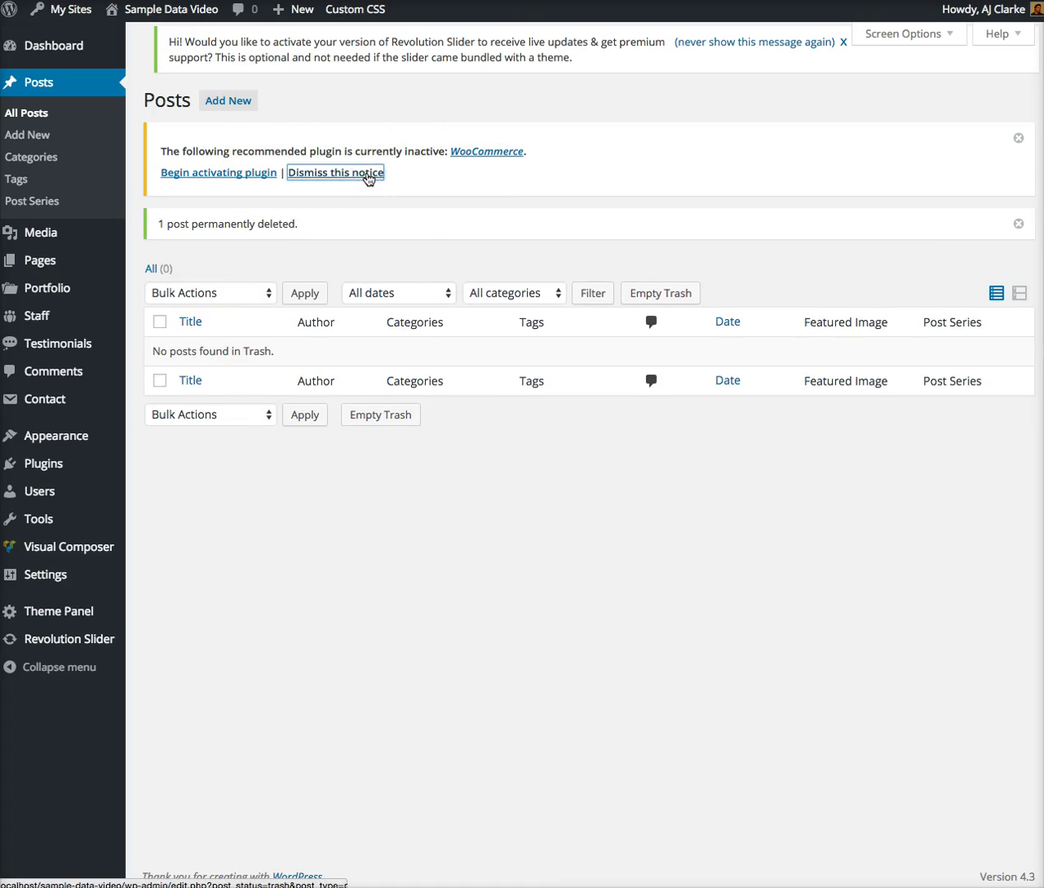
click(844, 42)
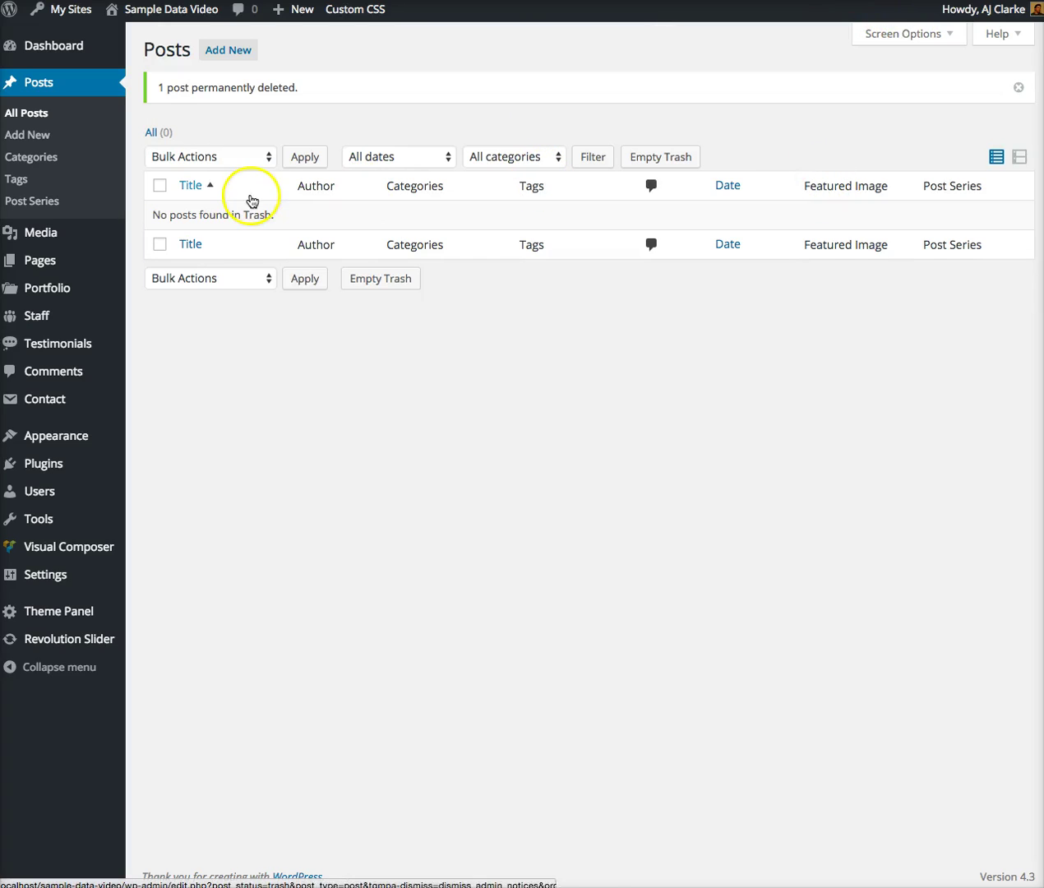
click(69, 237)
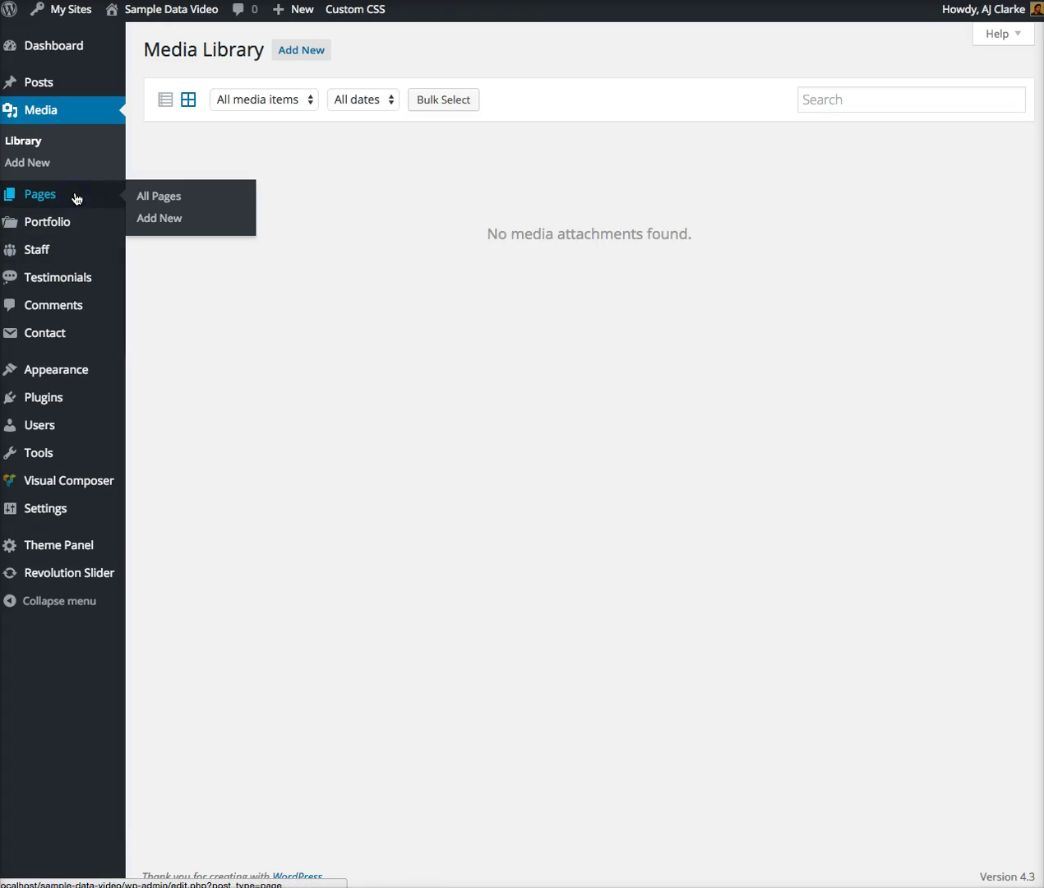
Step: Trash the Sample Page, then delete it permanently from the Pages trash
click(76, 199)
click(284, 186)
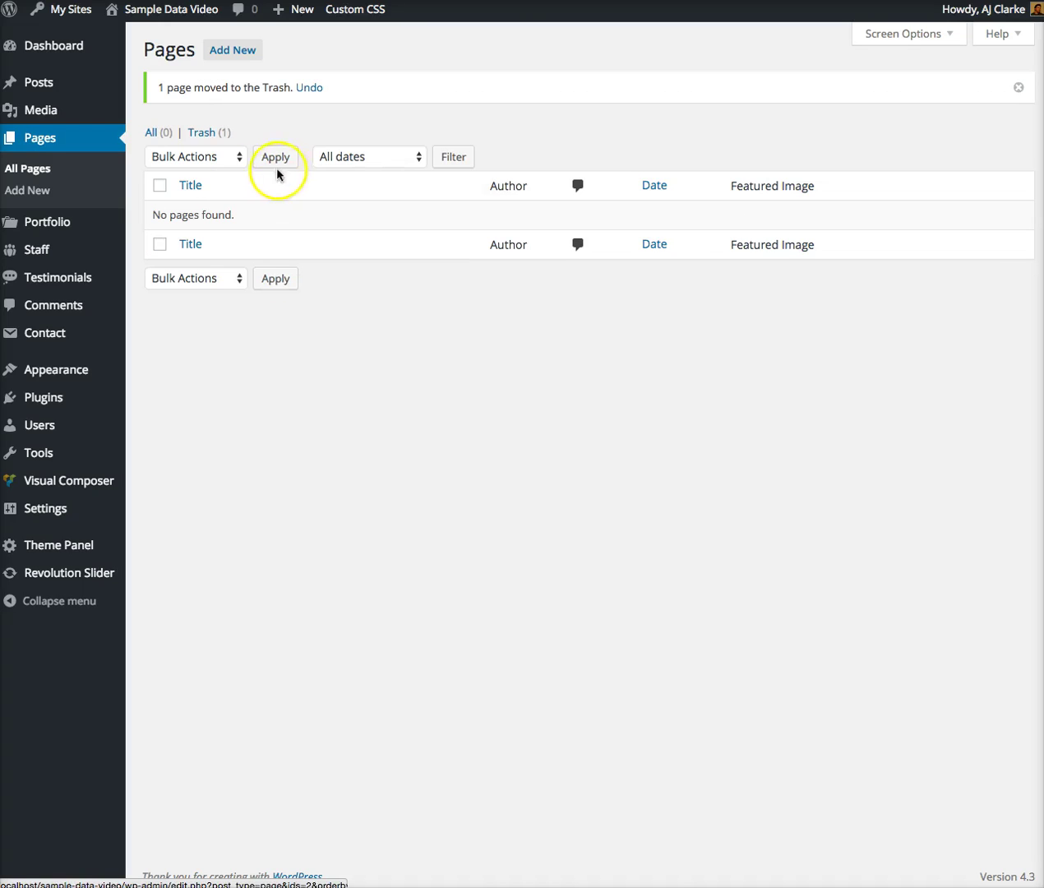
click(206, 133)
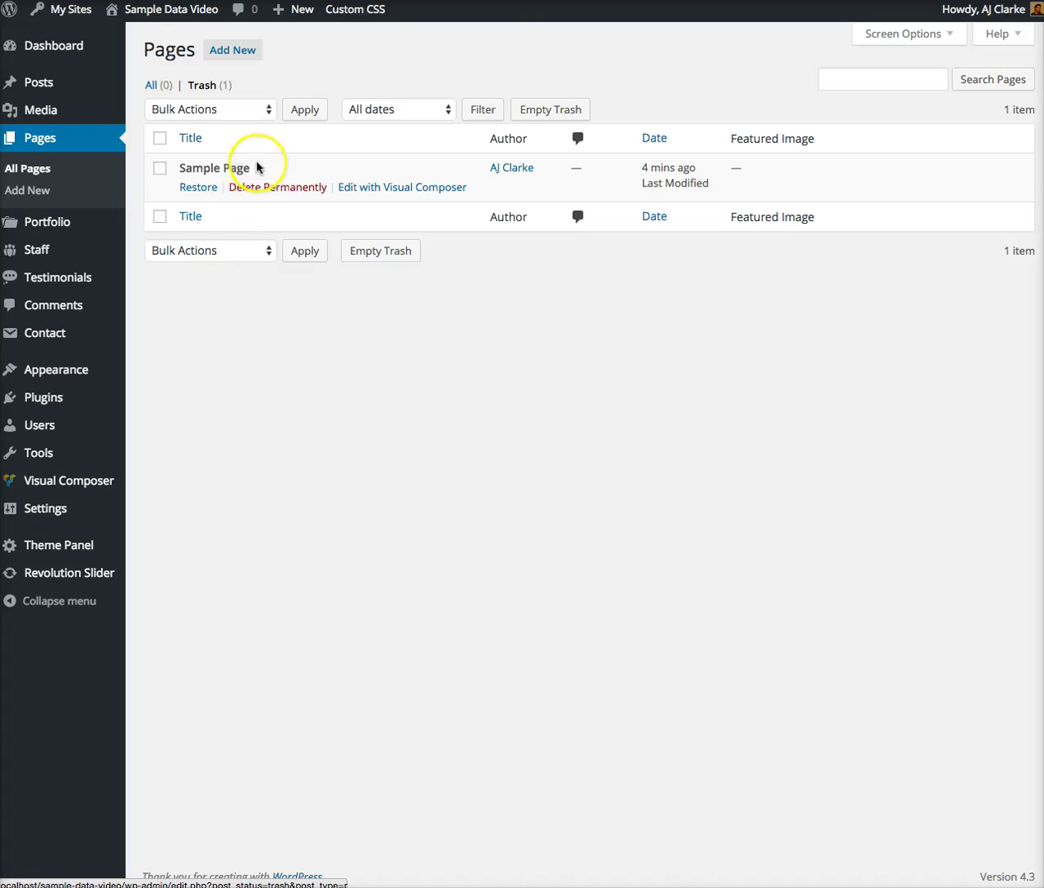
click(250, 189)
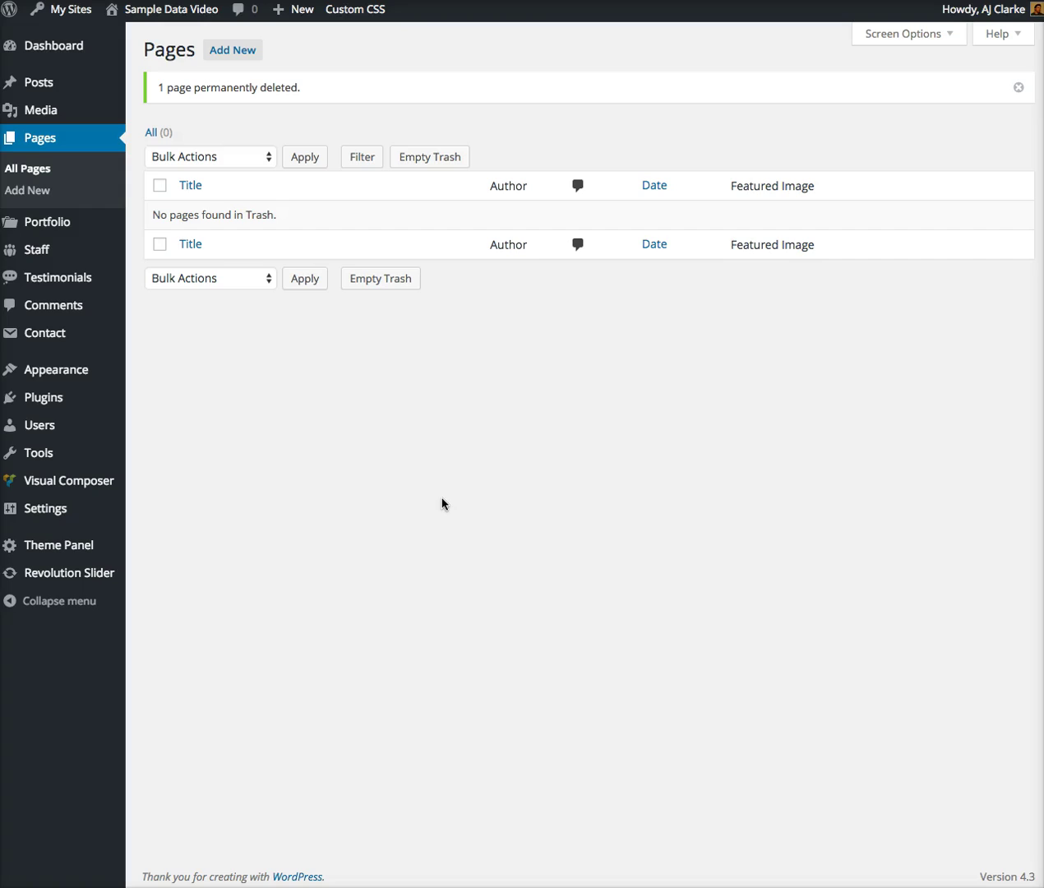
click(450, 471)
Step: Dismiss the page-deleted notice and launch the WordPress importer from Tools > Import
click(1018, 88)
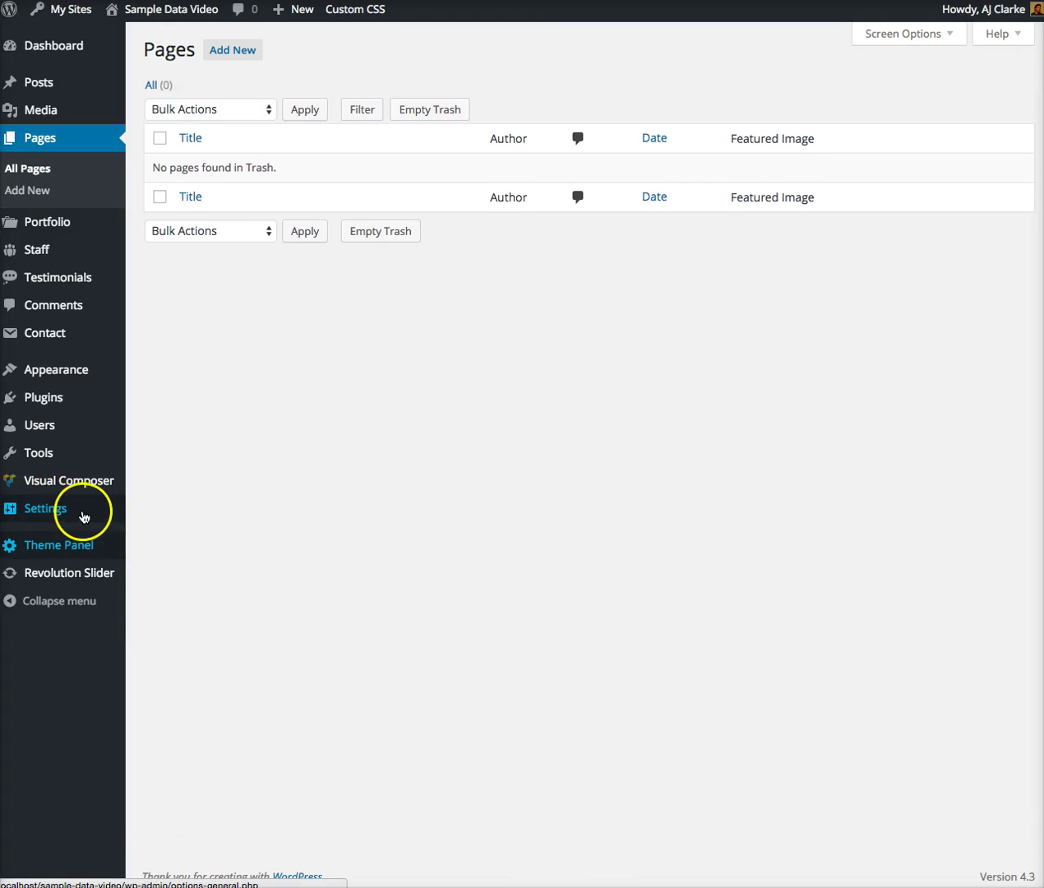
mouse_move(83, 457)
click(194, 478)
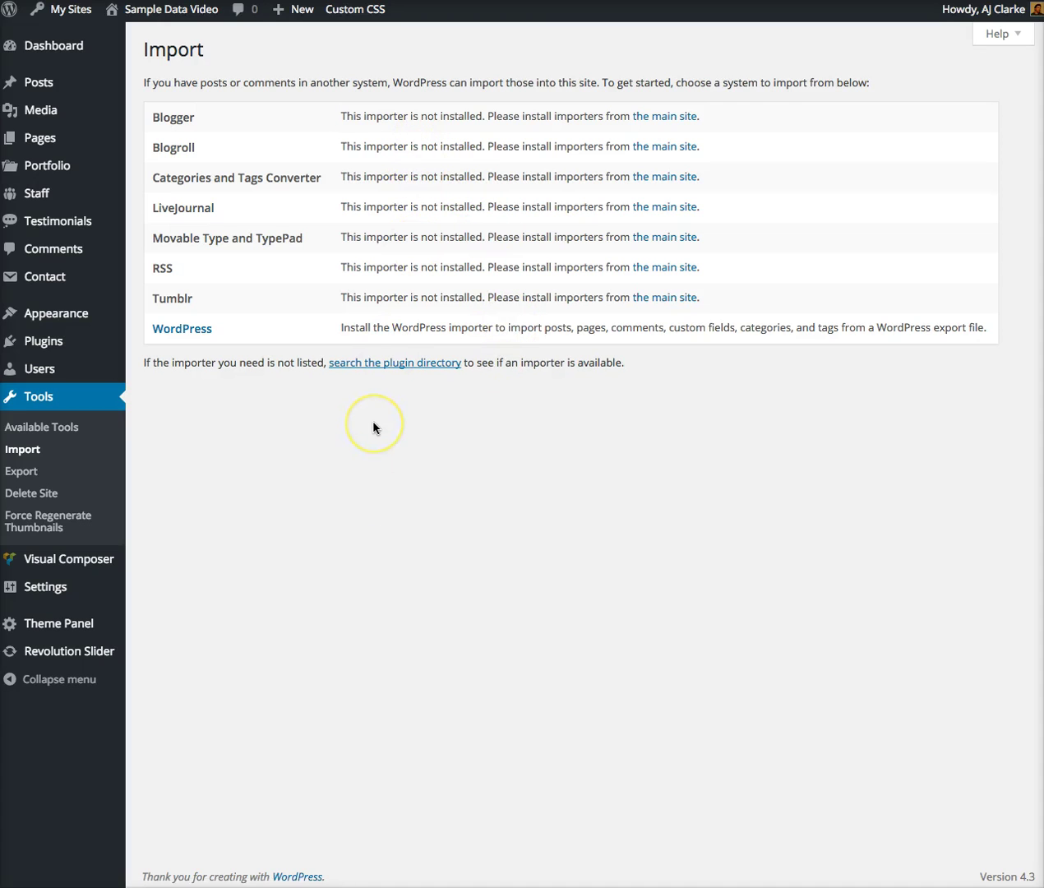
click(194, 329)
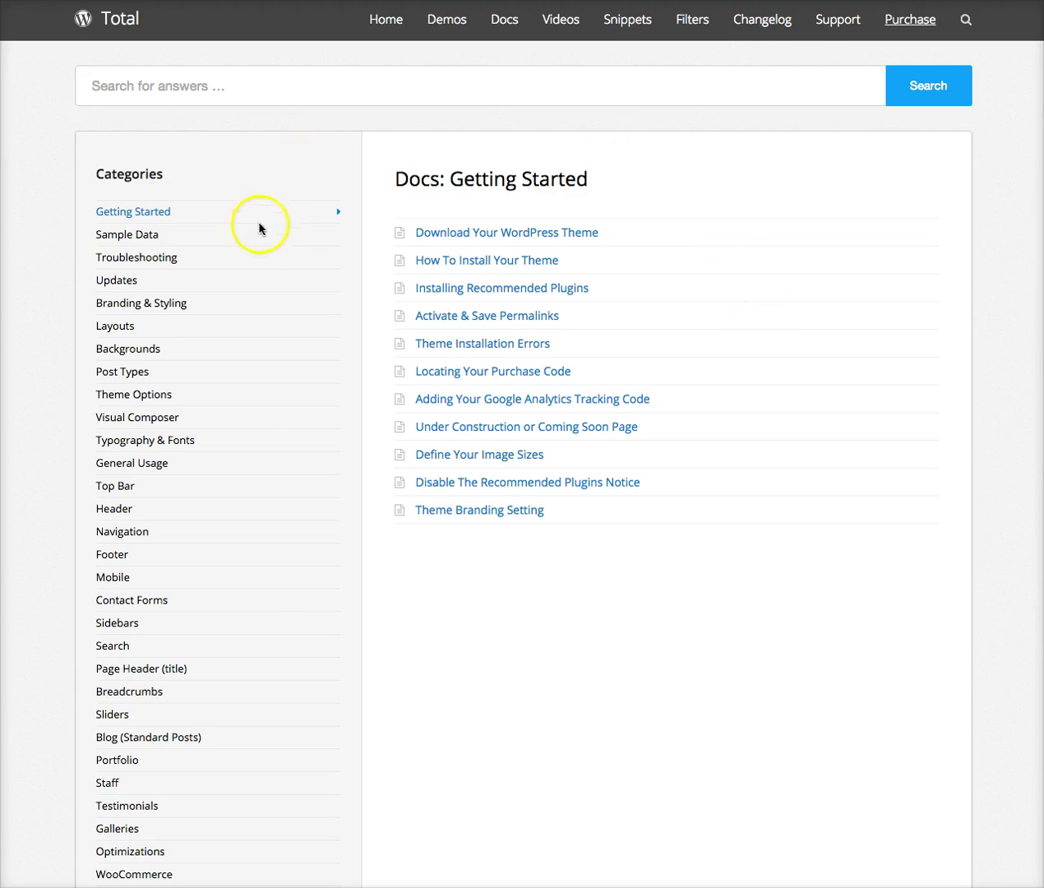
Step: Open Importing The Sample Data from the Sample Data category and read Step 1
click(147, 235)
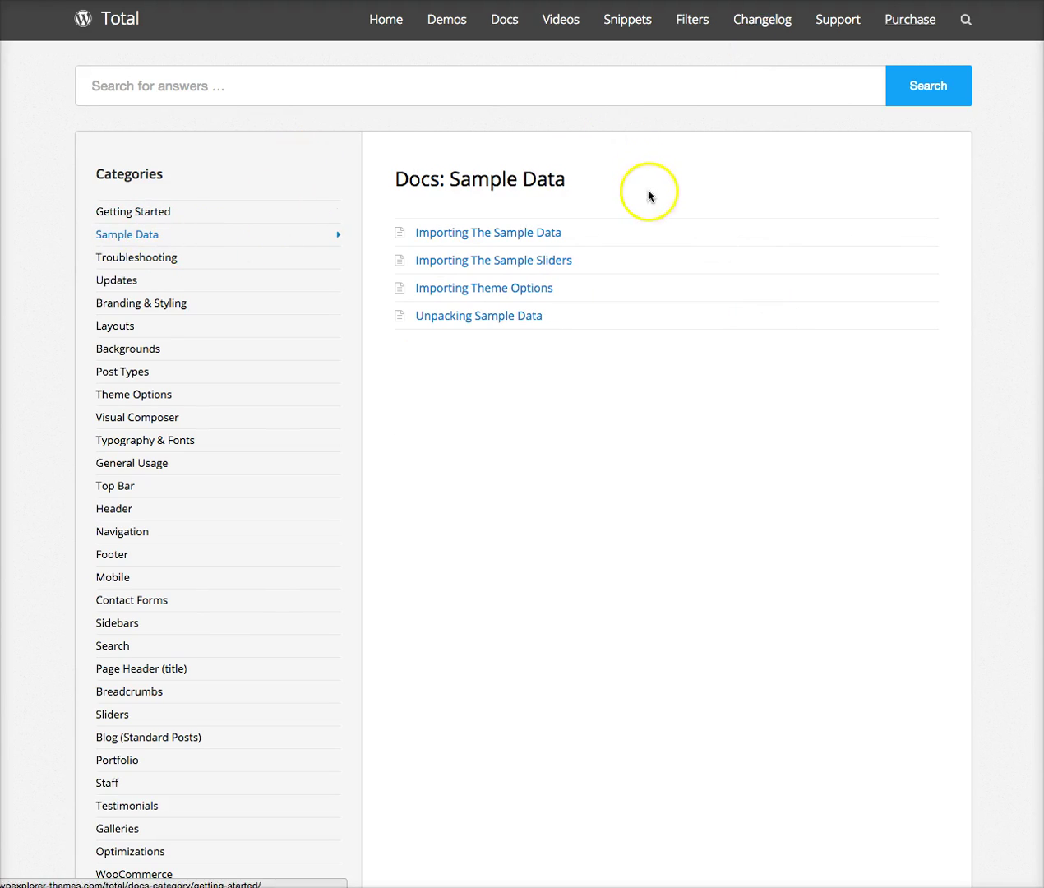
click(541, 238)
scroll(783, 505, down, 10)
scroll(782, 510, down, 7)
scroll(782, 508, up, 4)
scroll(783, 508, down, 20)
scroll(782, 508, up, 16)
scroll(784, 511, up, 20)
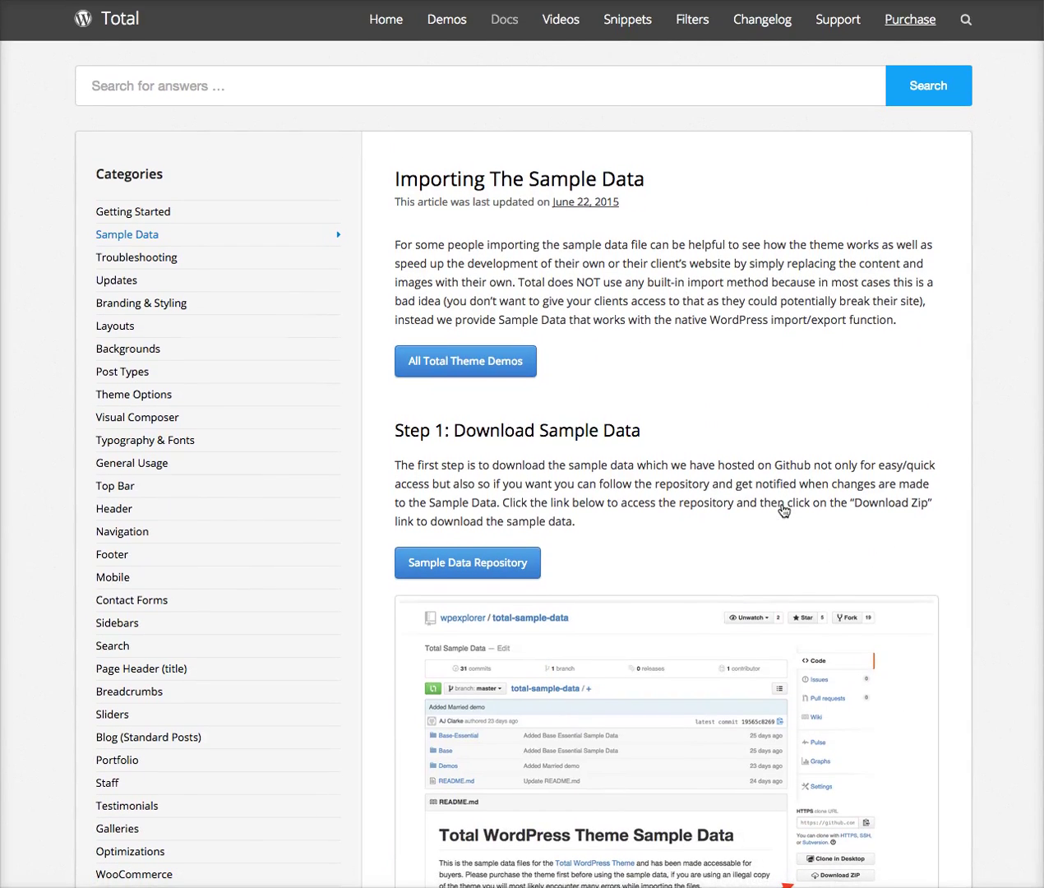
click(787, 483)
scroll(785, 475, down, 1)
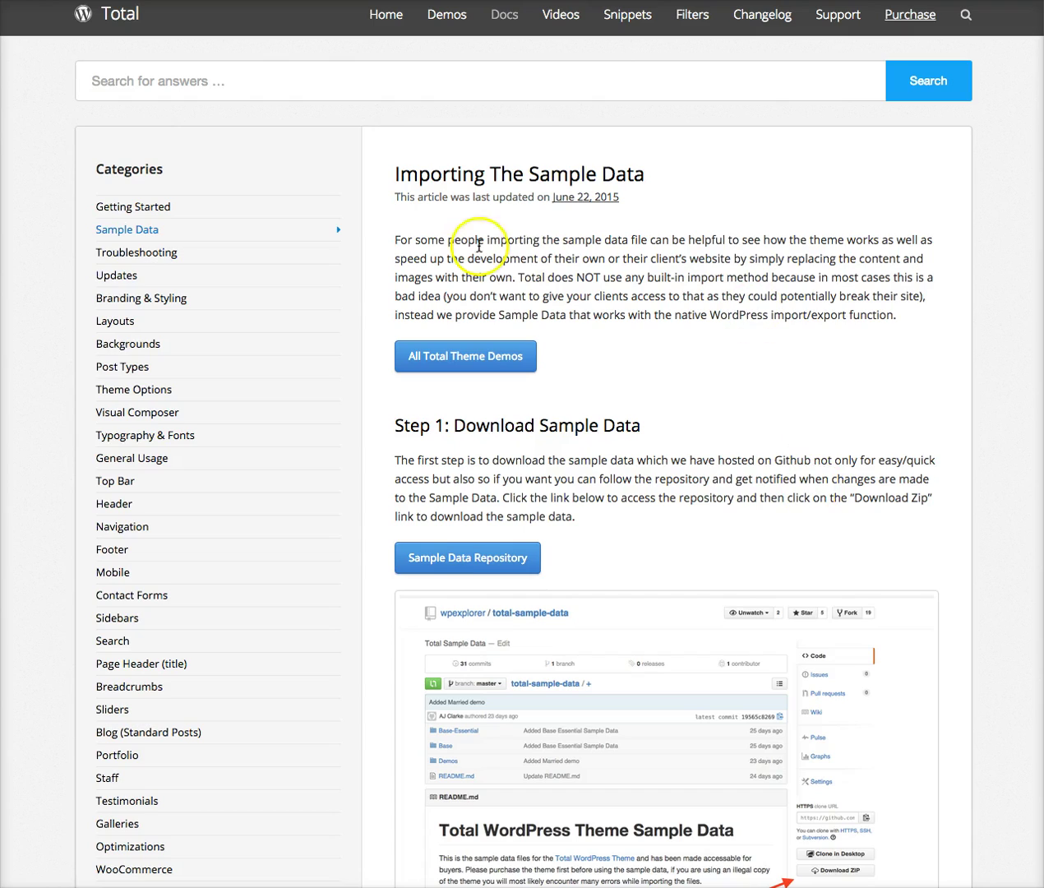
Step: Download the total-sample-data GitHub repository as a ZIP and check the Downloads folder
click(514, 568)
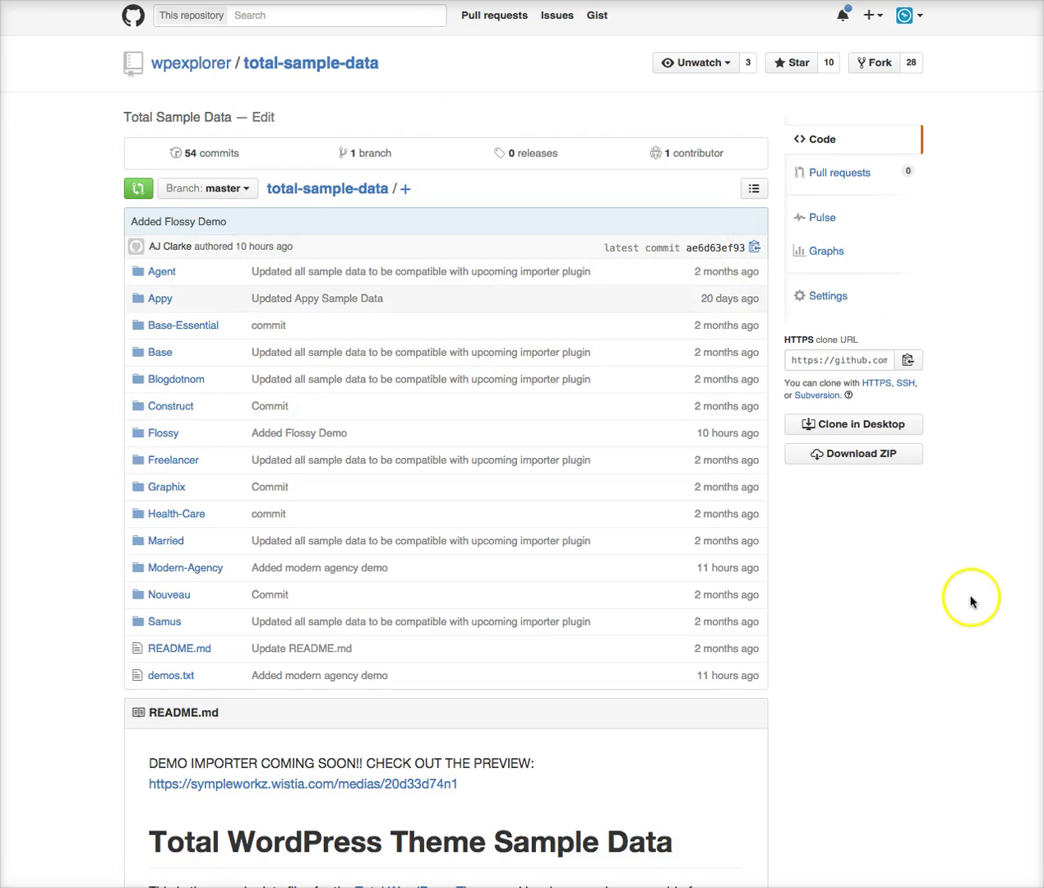
click(865, 460)
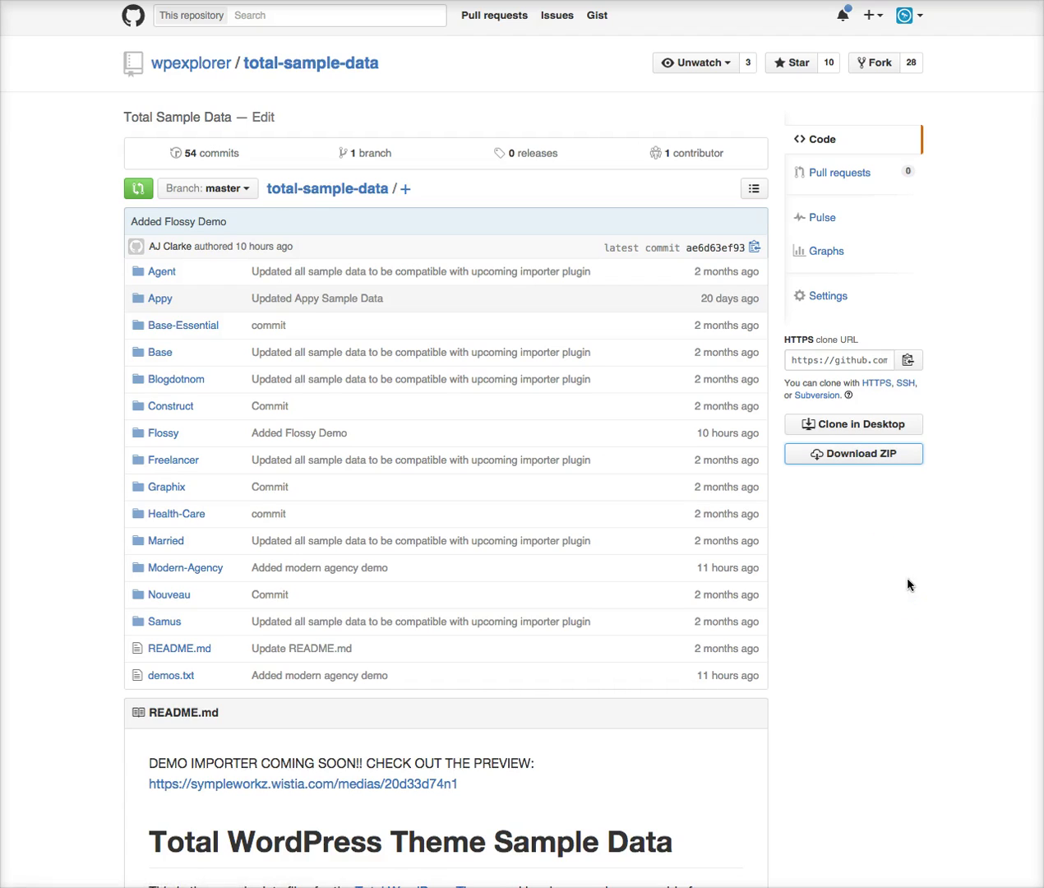
click(714, 641)
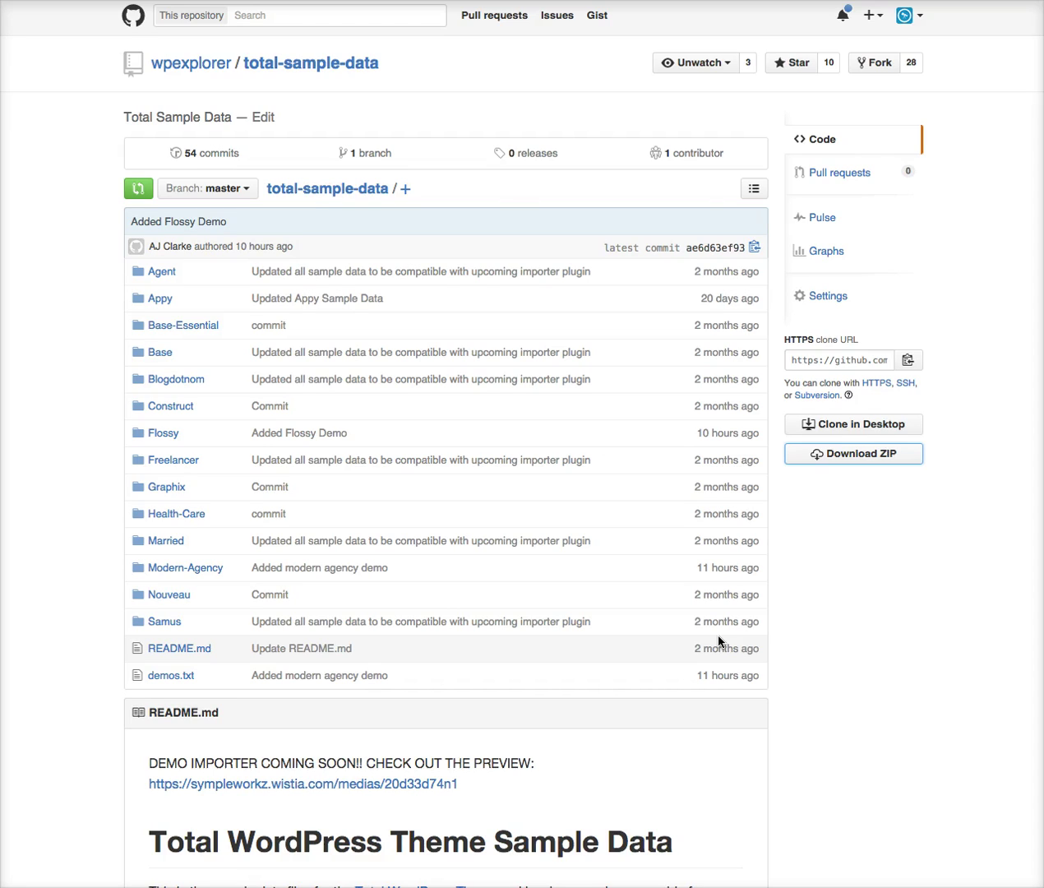
click(310, 187)
click(816, 673)
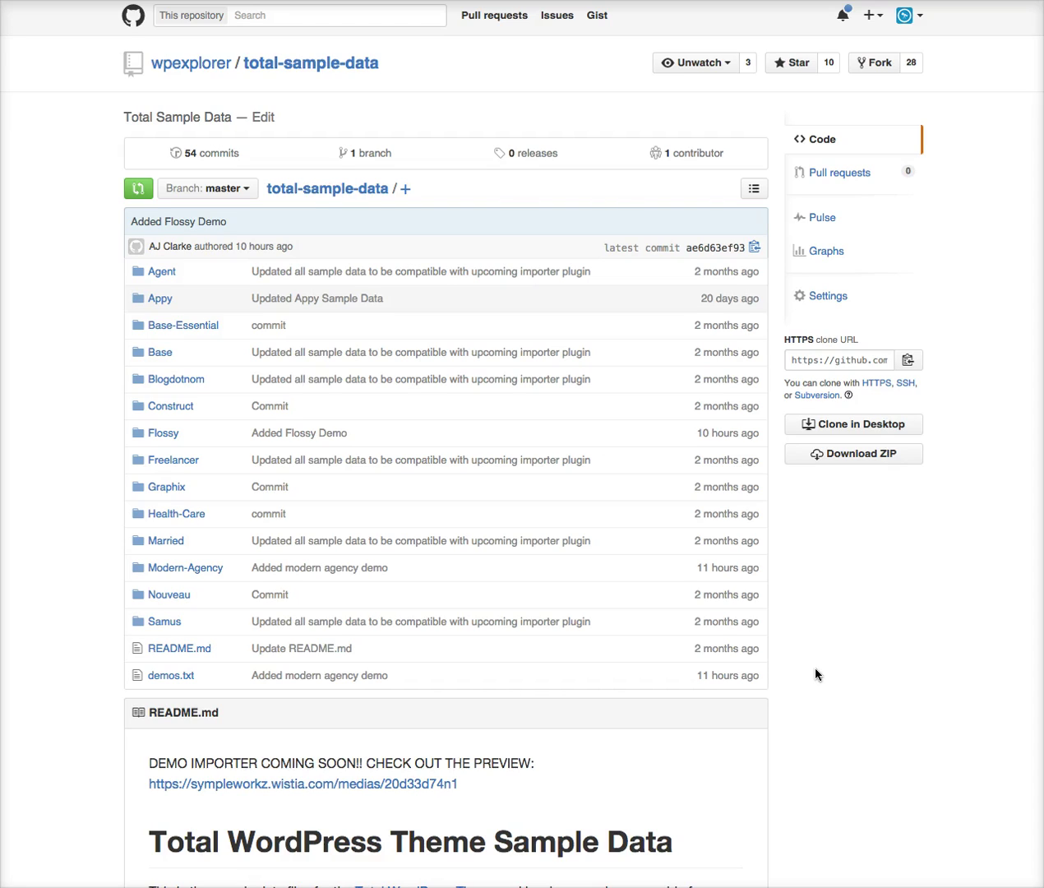
scroll(815, 672, down, 5)
scroll(816, 673, up, 5)
click(809, 718)
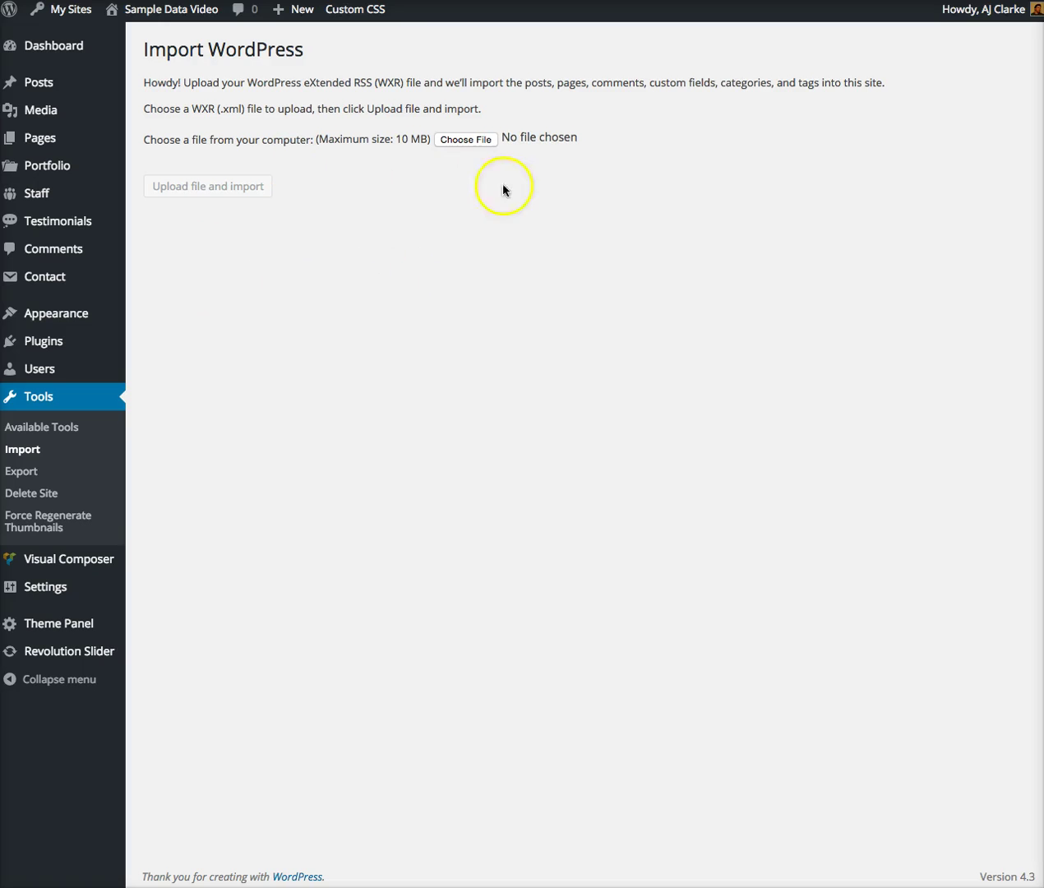
Step: Choose total-sample-data-master > Nouveau > sample-data.xml as the import file
click(470, 141)
click(469, 142)
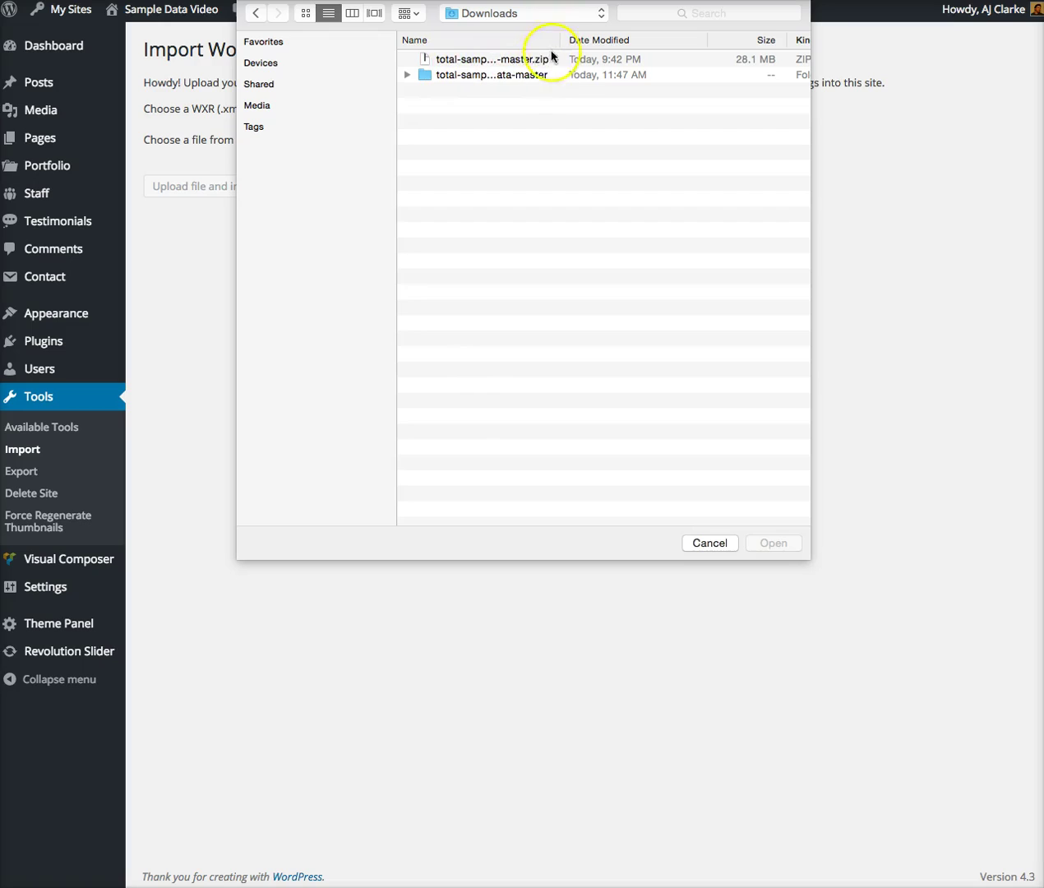
drag(561, 39, 670, 37)
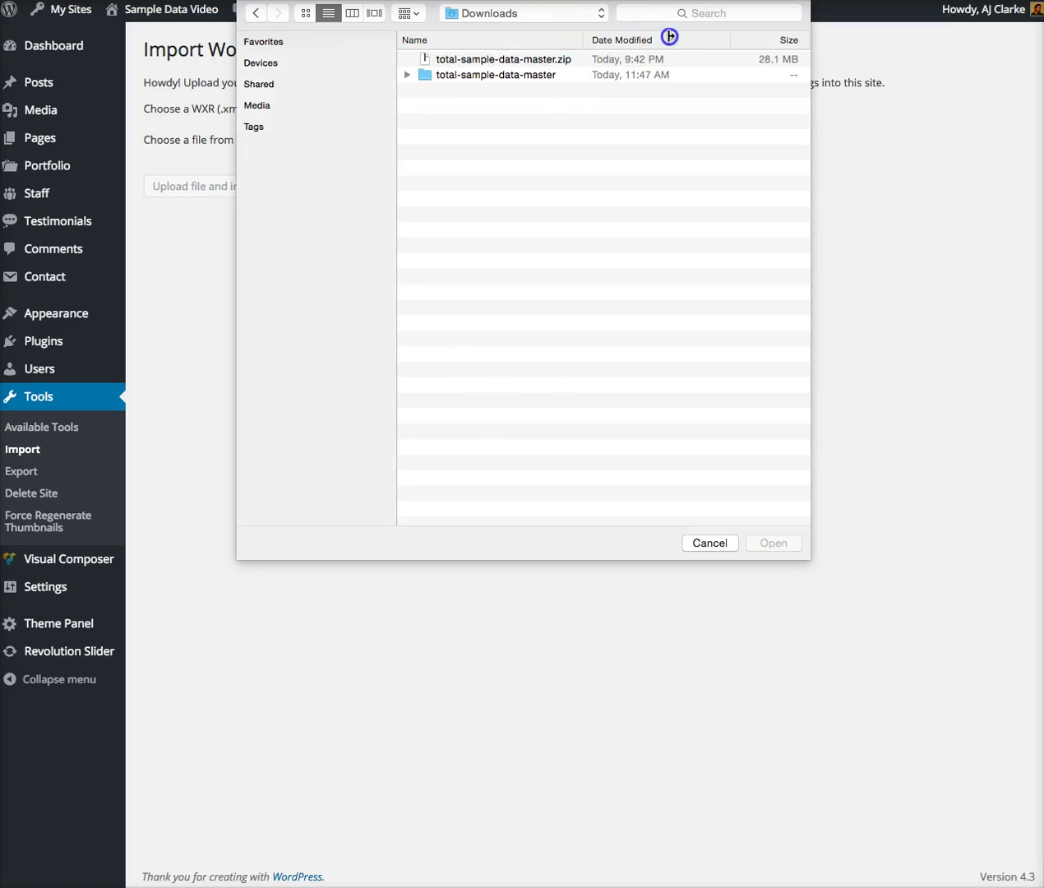
double_click(518, 73)
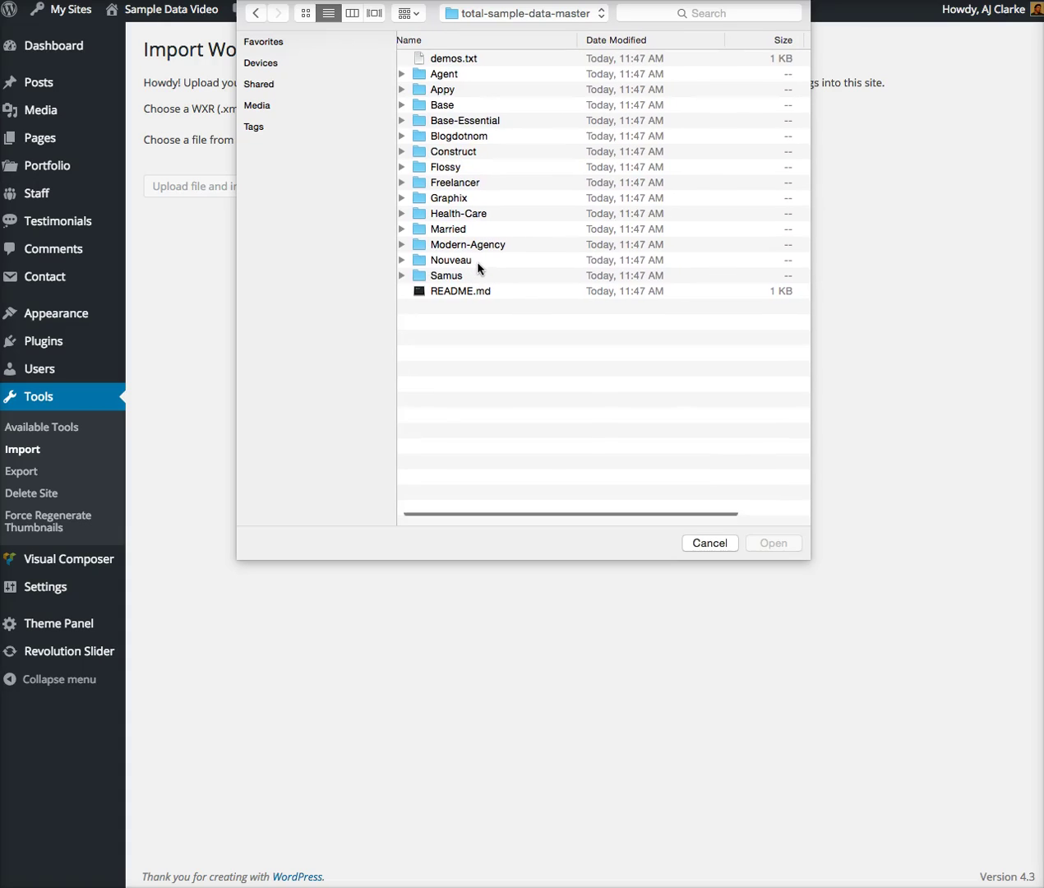
click(477, 264)
double_click(478, 264)
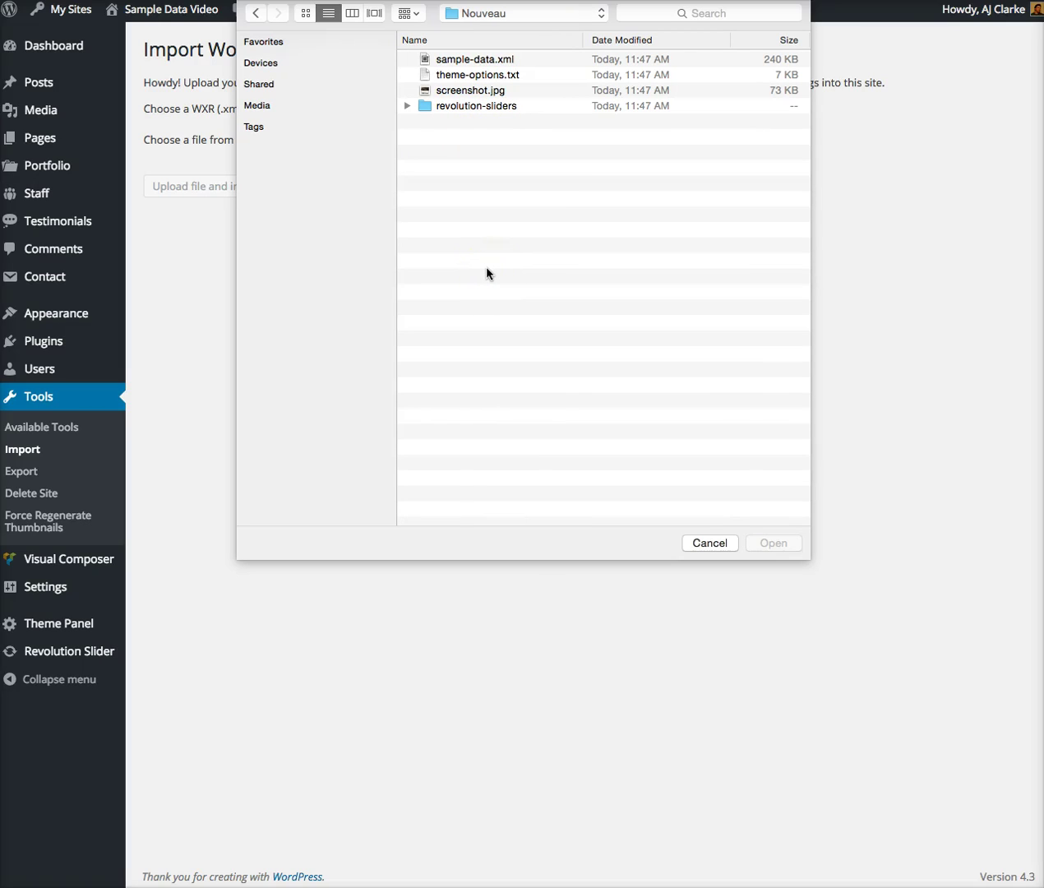
click(506, 61)
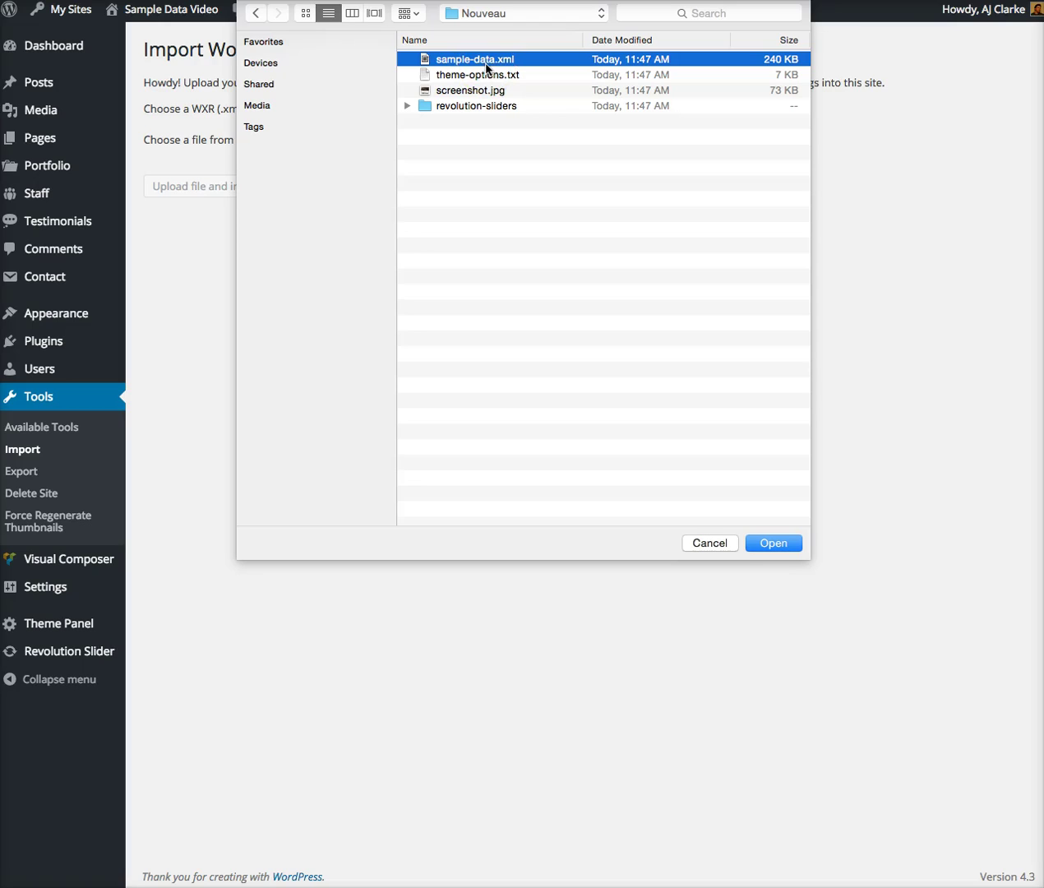
click(769, 544)
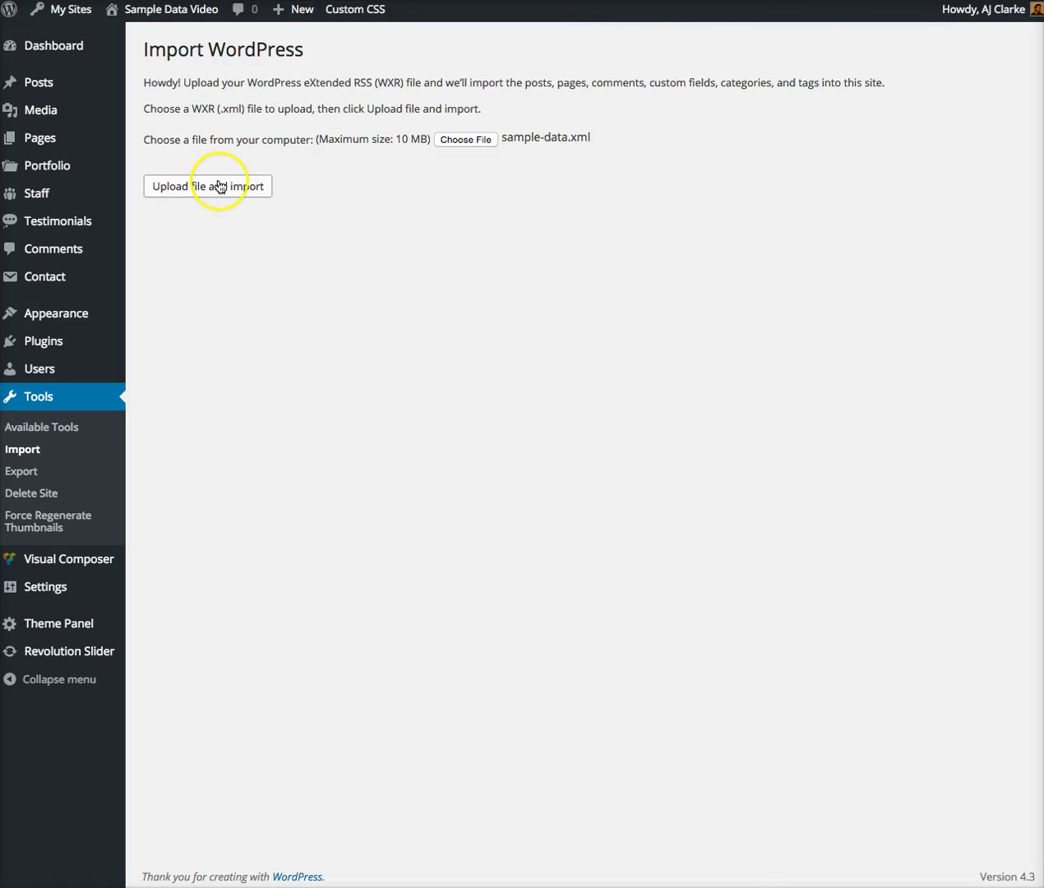
Step: Upload sample-data.xml, map both authors to the existing user, include attachments, and run the import
click(219, 186)
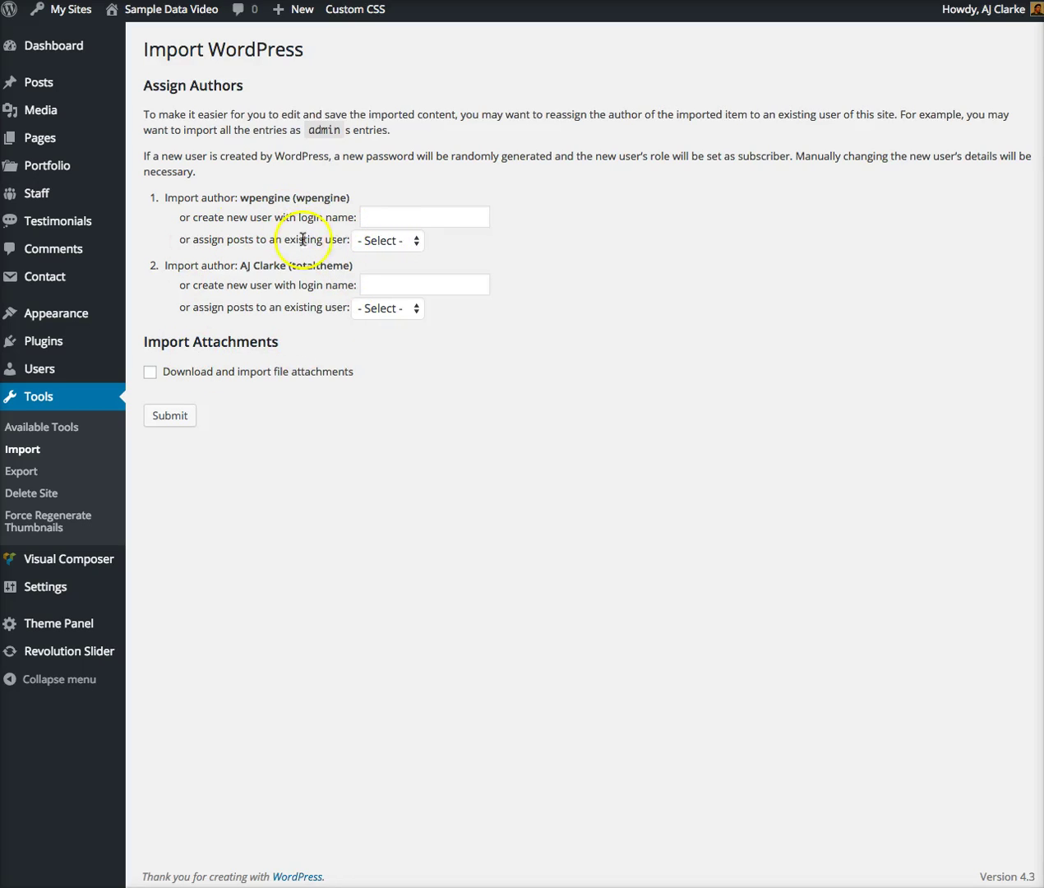
click(380, 241)
click(380, 255)
click(393, 308)
click(393, 324)
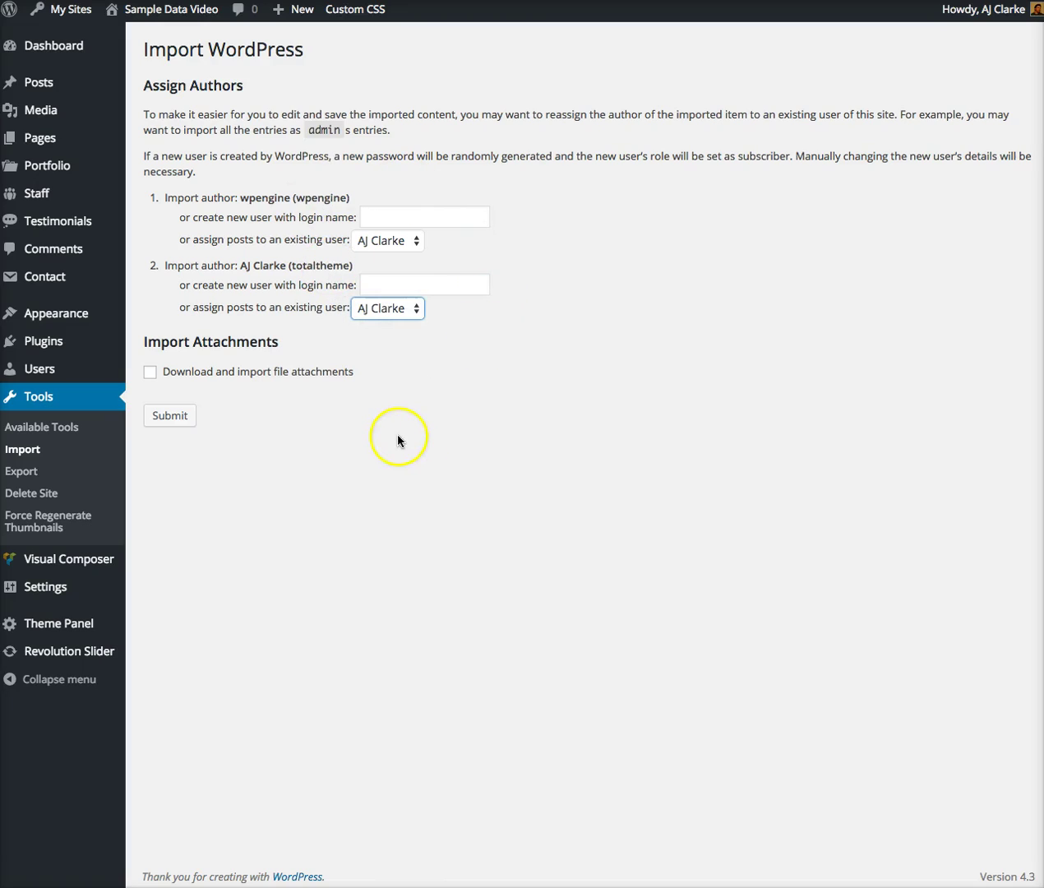
click(185, 373)
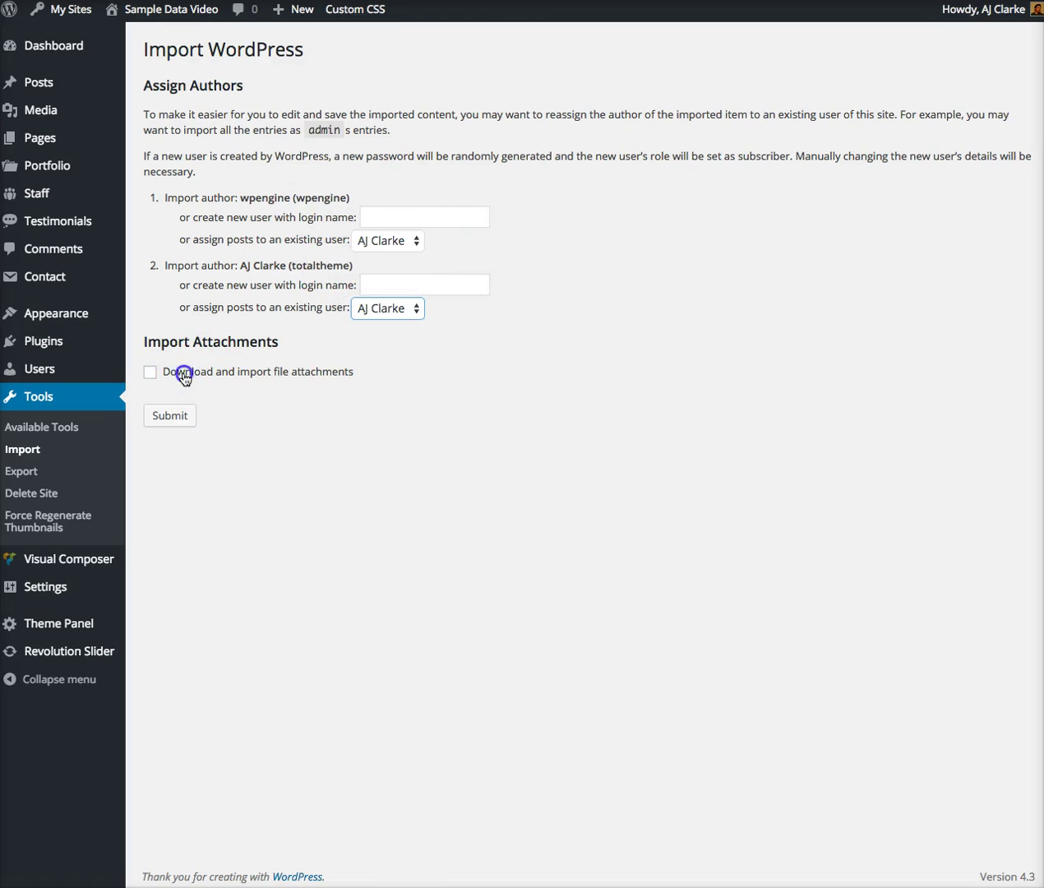
click(385, 400)
click(355, 374)
click(181, 423)
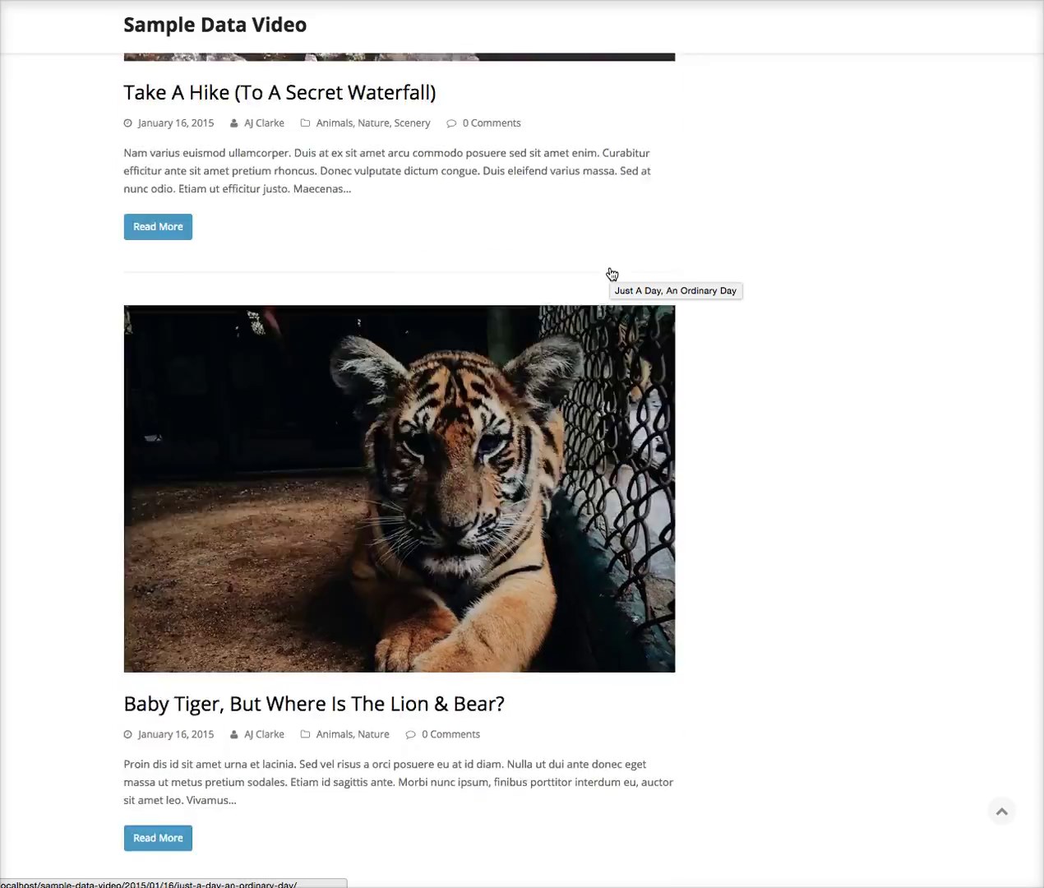
scroll(611, 273, up, 20)
scroll(611, 274, down, 20)
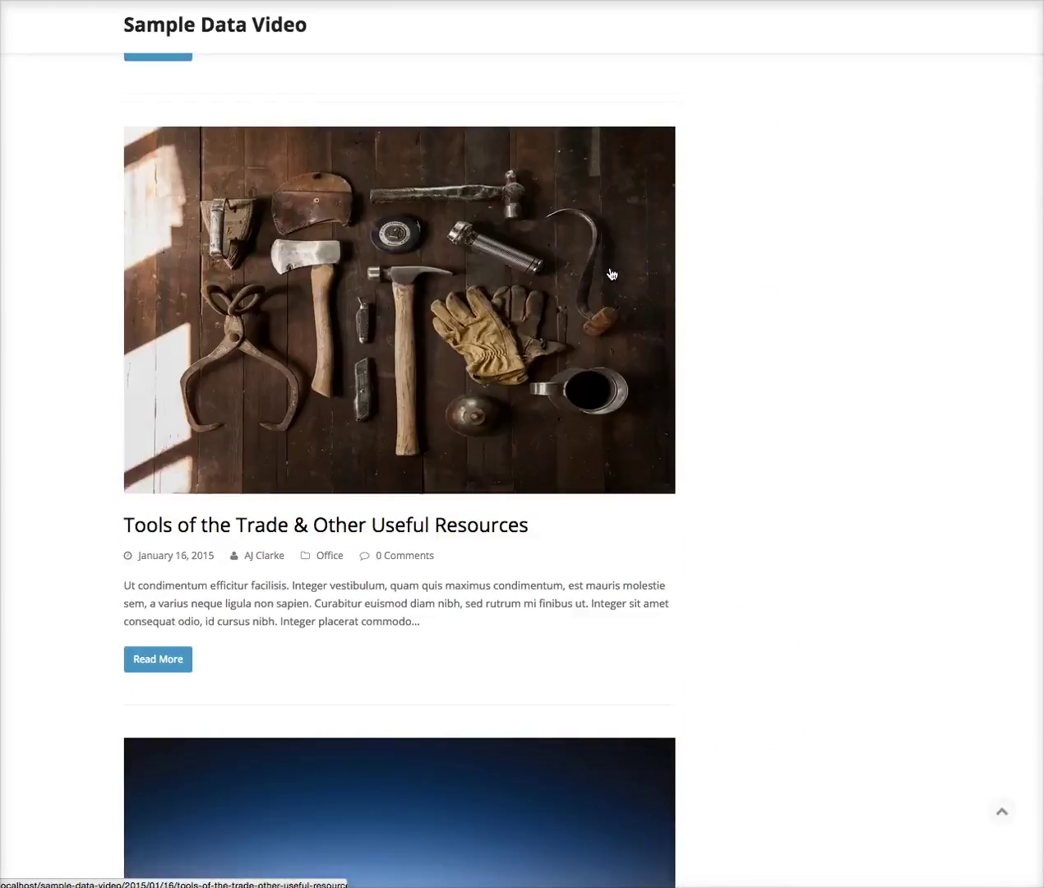
scroll(611, 274, up, 20)
scroll(611, 274, down, 1)
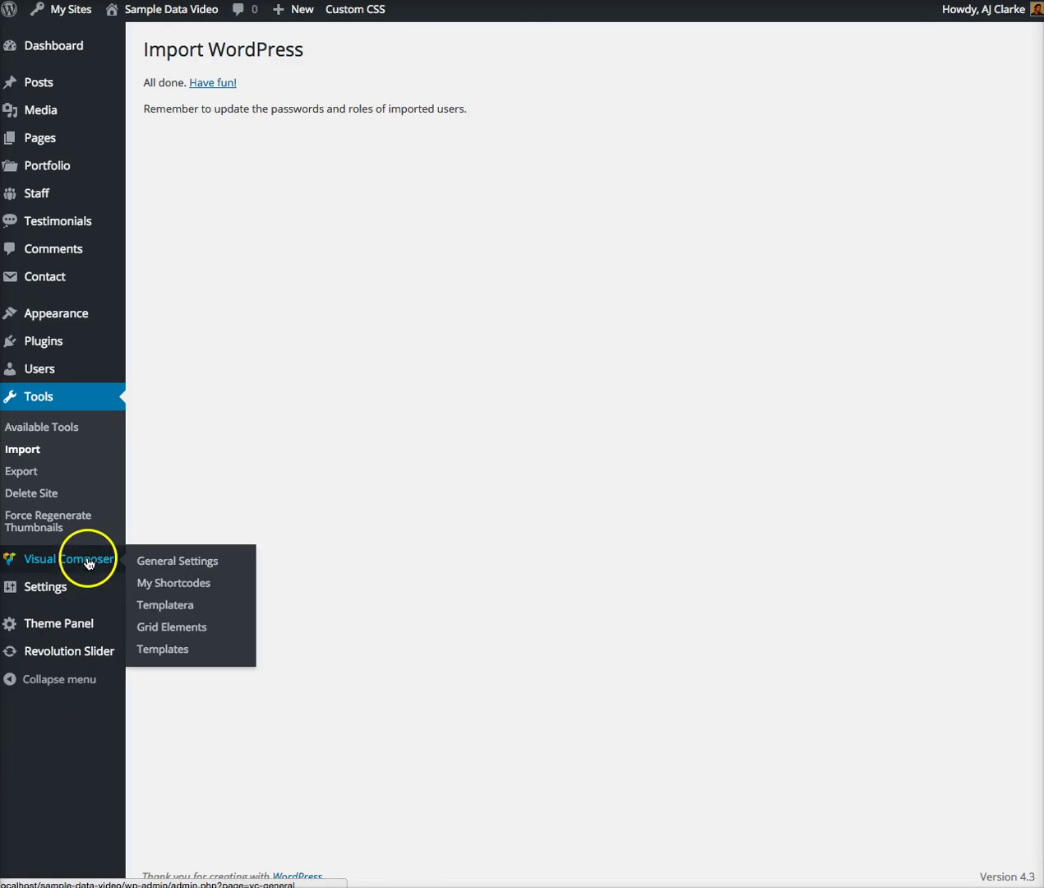
Step: In Reading settings, set a static front page Home and posts page The Blog, and save
mouse_move(81, 590)
click(218, 641)
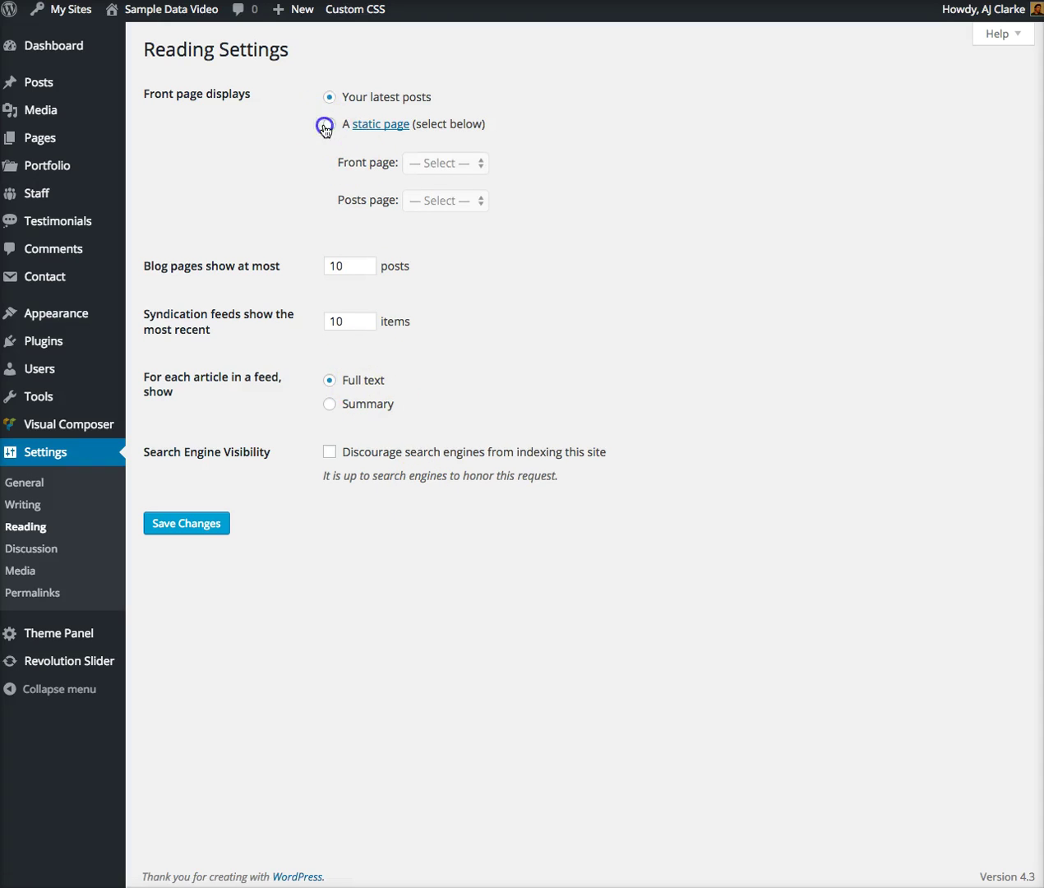
click(329, 126)
click(433, 176)
click(460, 194)
click(453, 205)
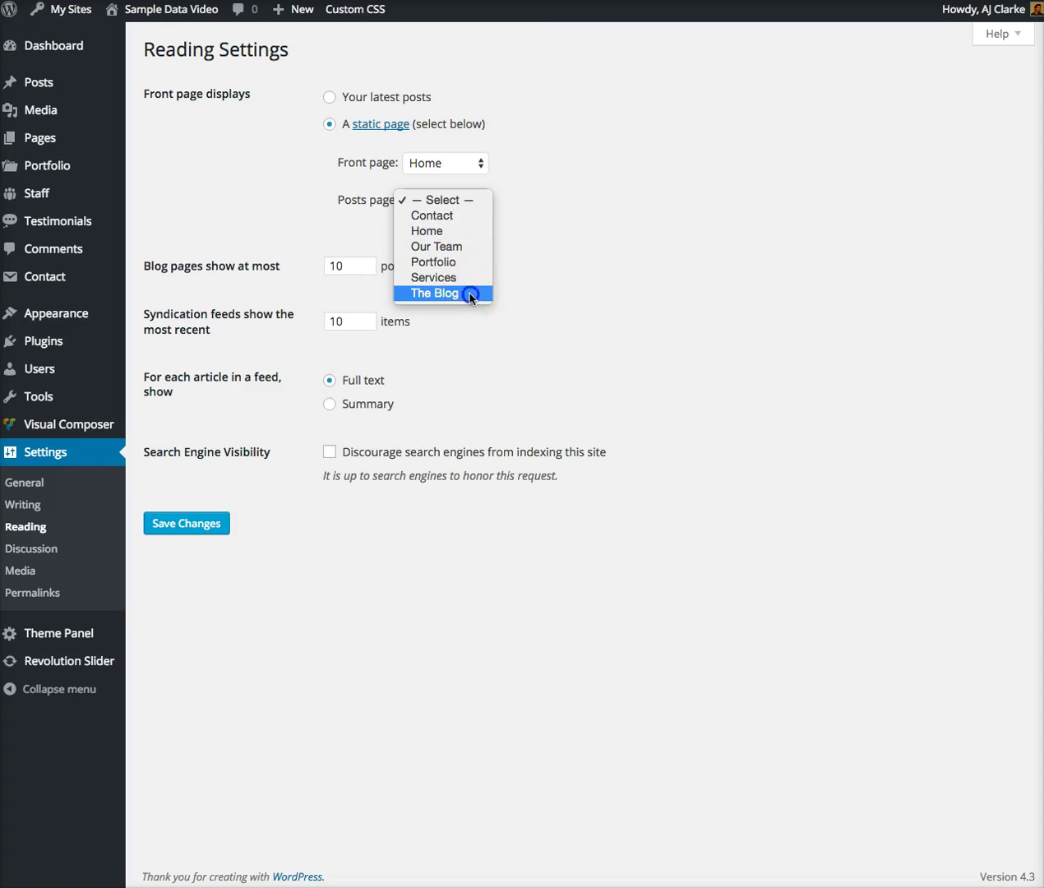
click(464, 292)
click(191, 526)
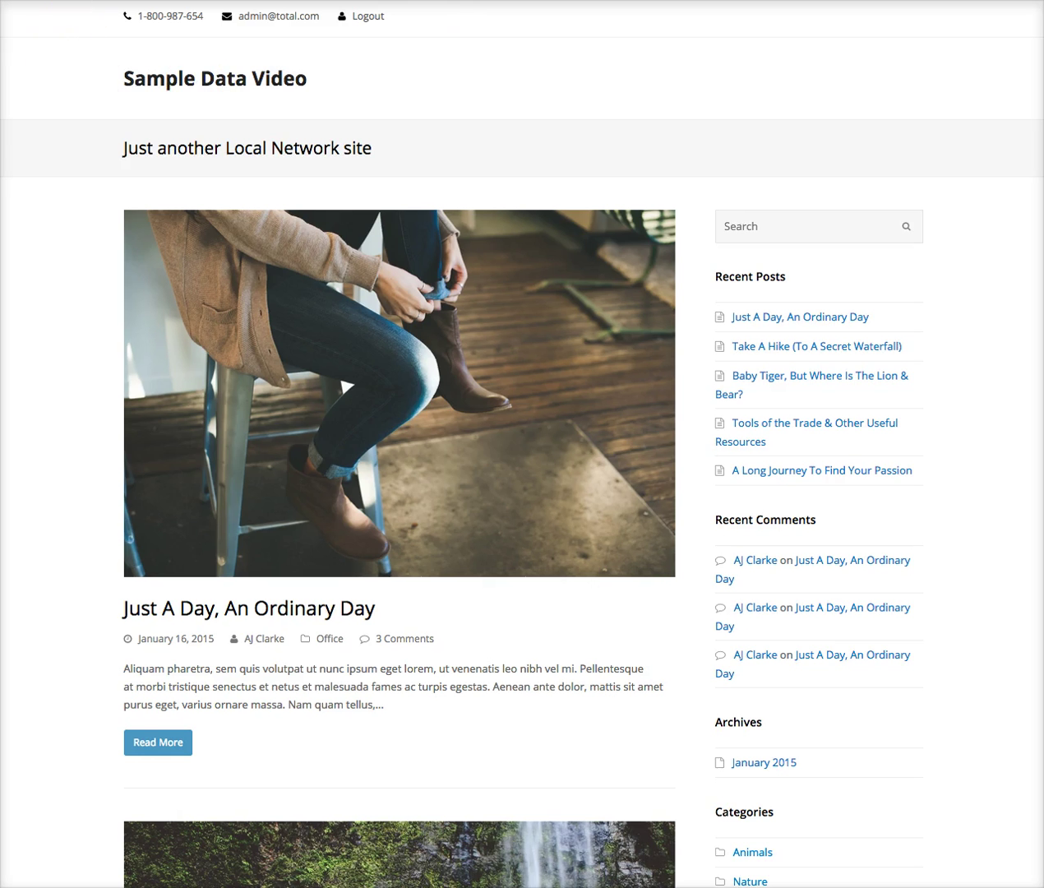
Step: Reload the site to view the new Home page, then go to Appearance > Menus
key(super+r)
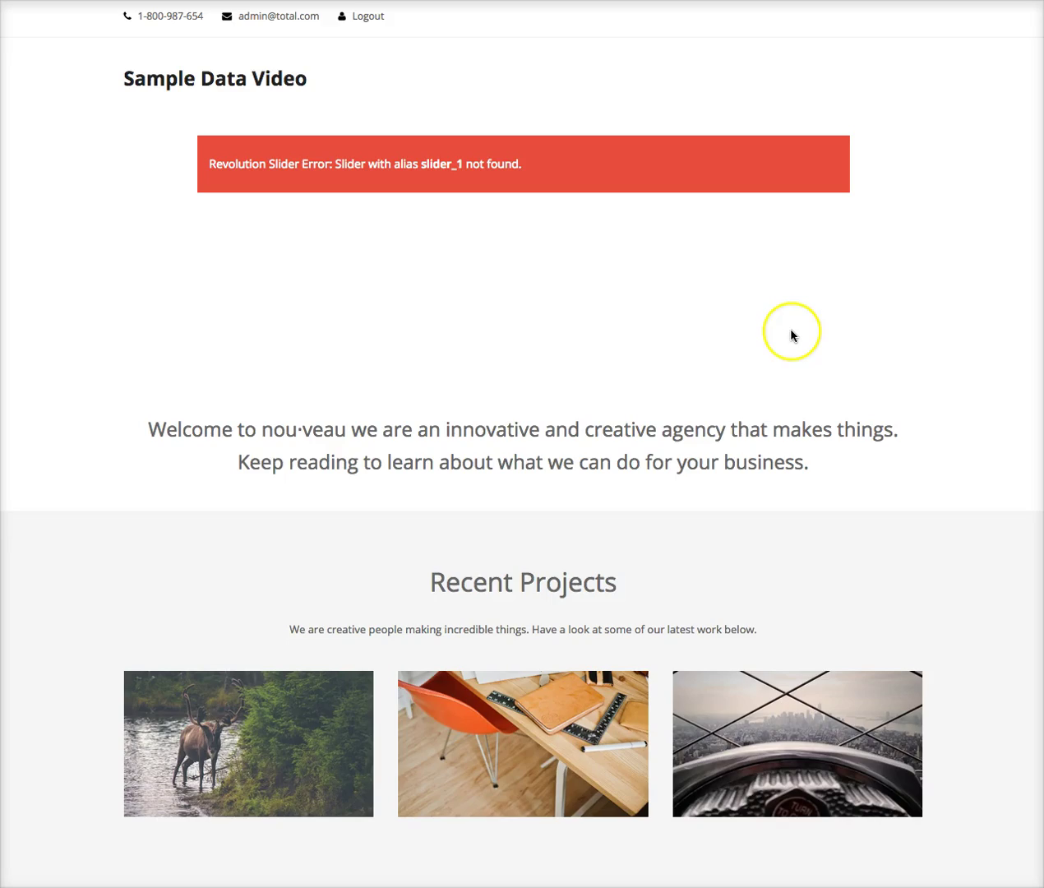
scroll(791, 335, down, 15)
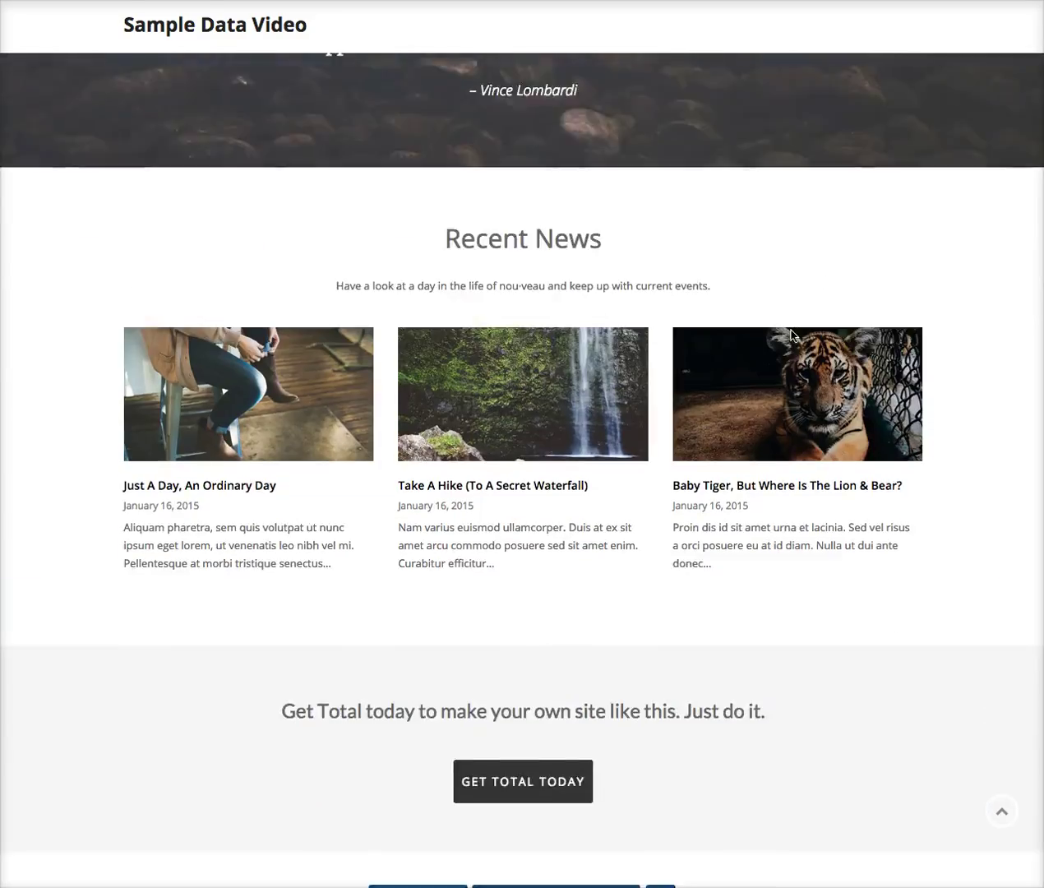
scroll(790, 335, up, 15)
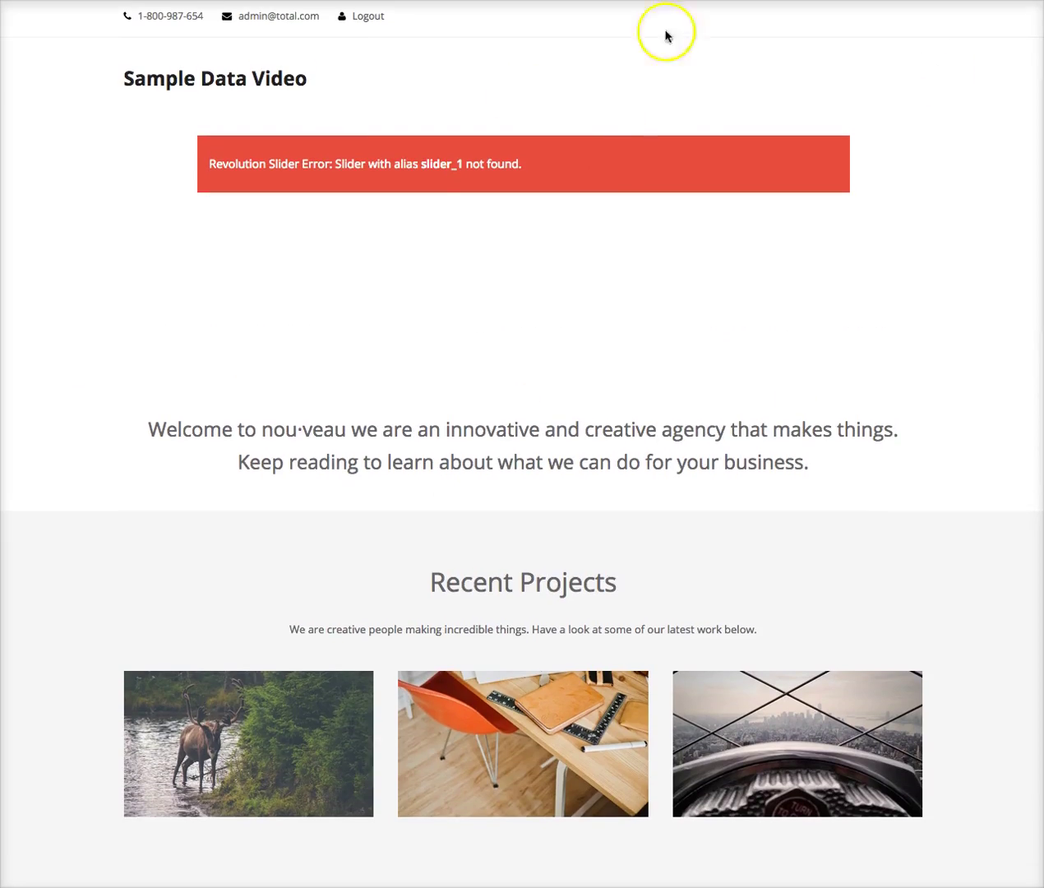
key(ctrl+shift+Tab)
mouse_move(110, 324)
click(193, 392)
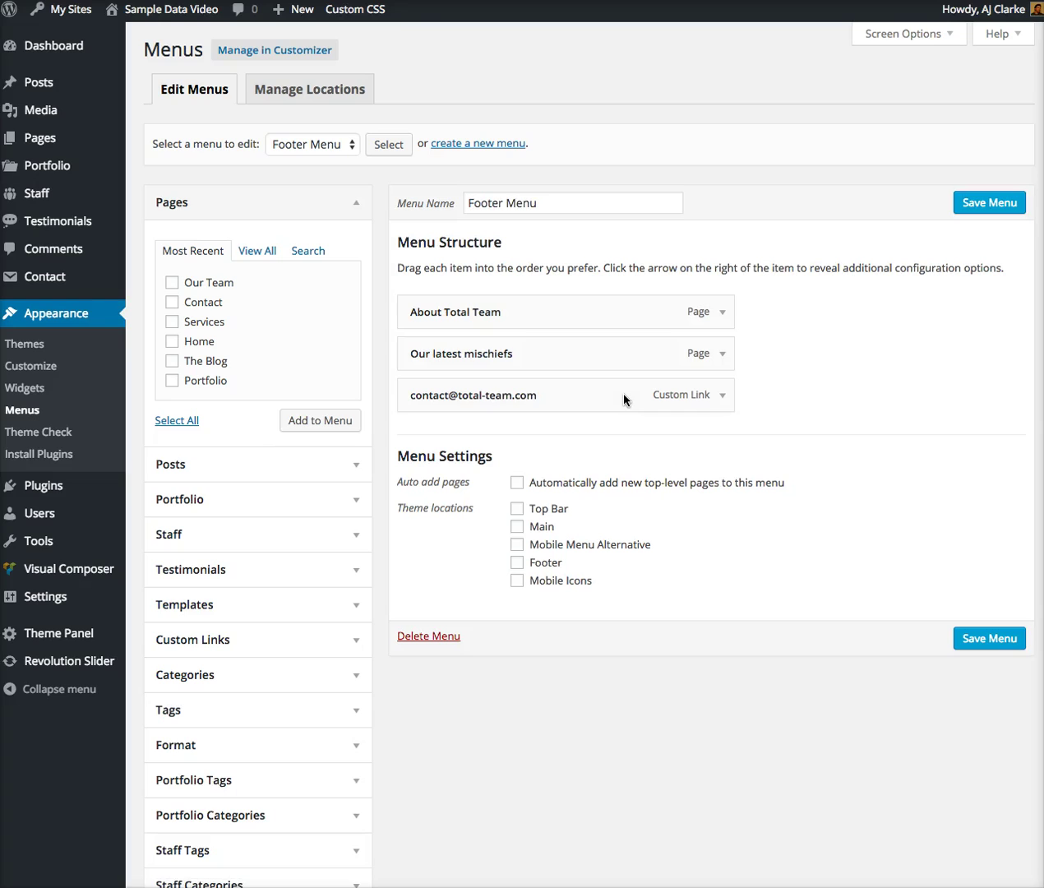
Step: Under Manage Locations, set Main to 'Main' and Footer to 'Footer Menu', then save
click(302, 89)
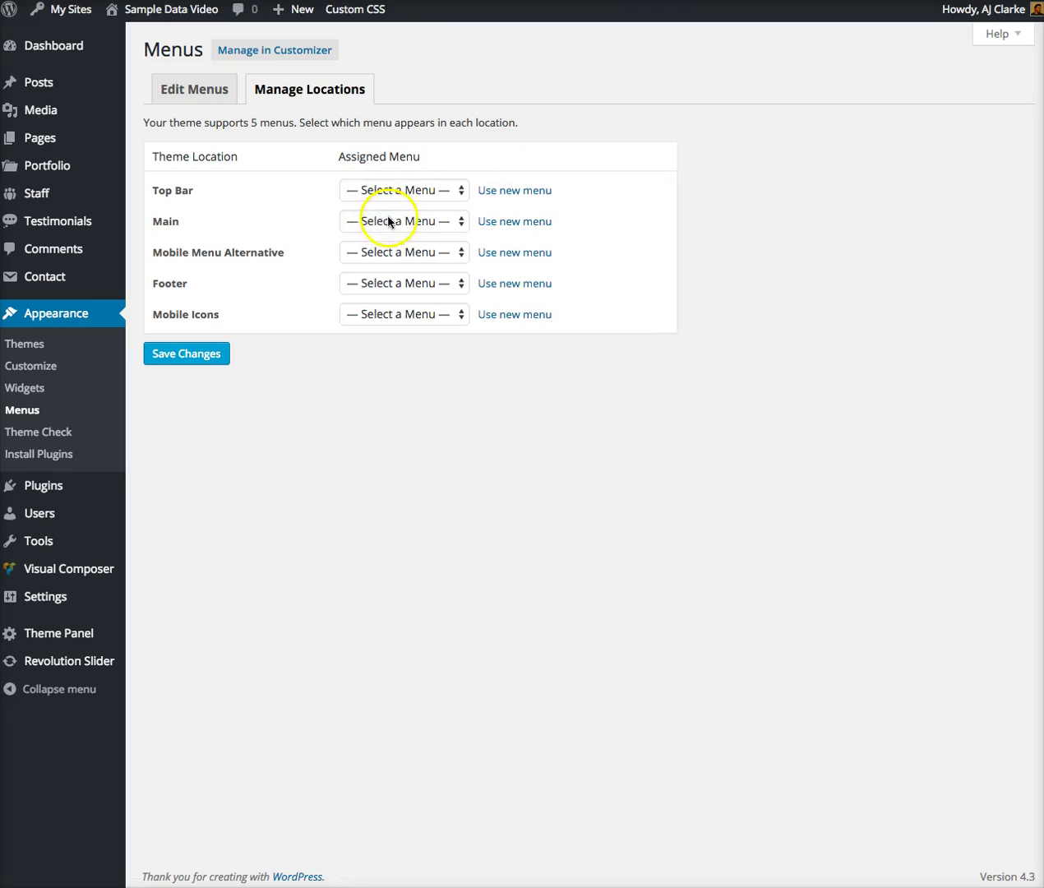
click(388, 222)
click(385, 252)
click(408, 280)
click(402, 297)
click(218, 359)
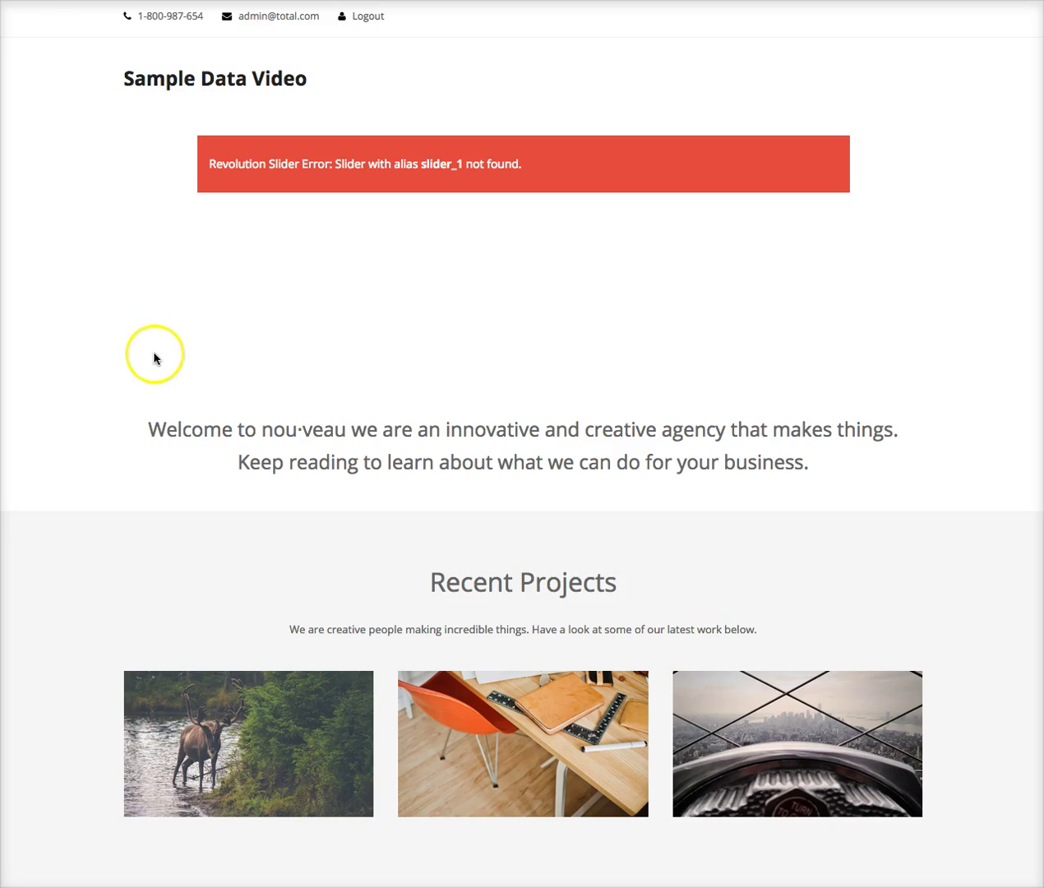
Step: Reload, dismiss the menu locations updated notice and go to the site front page
key(super+r)
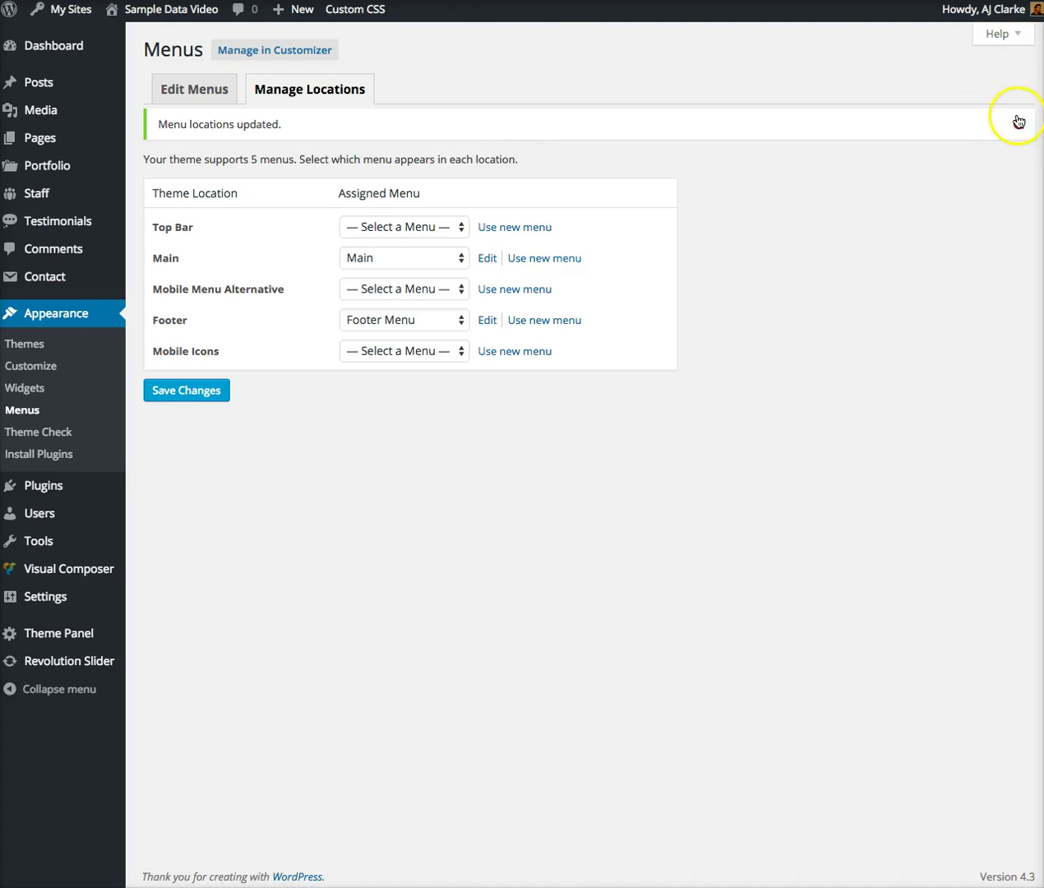
click(1018, 124)
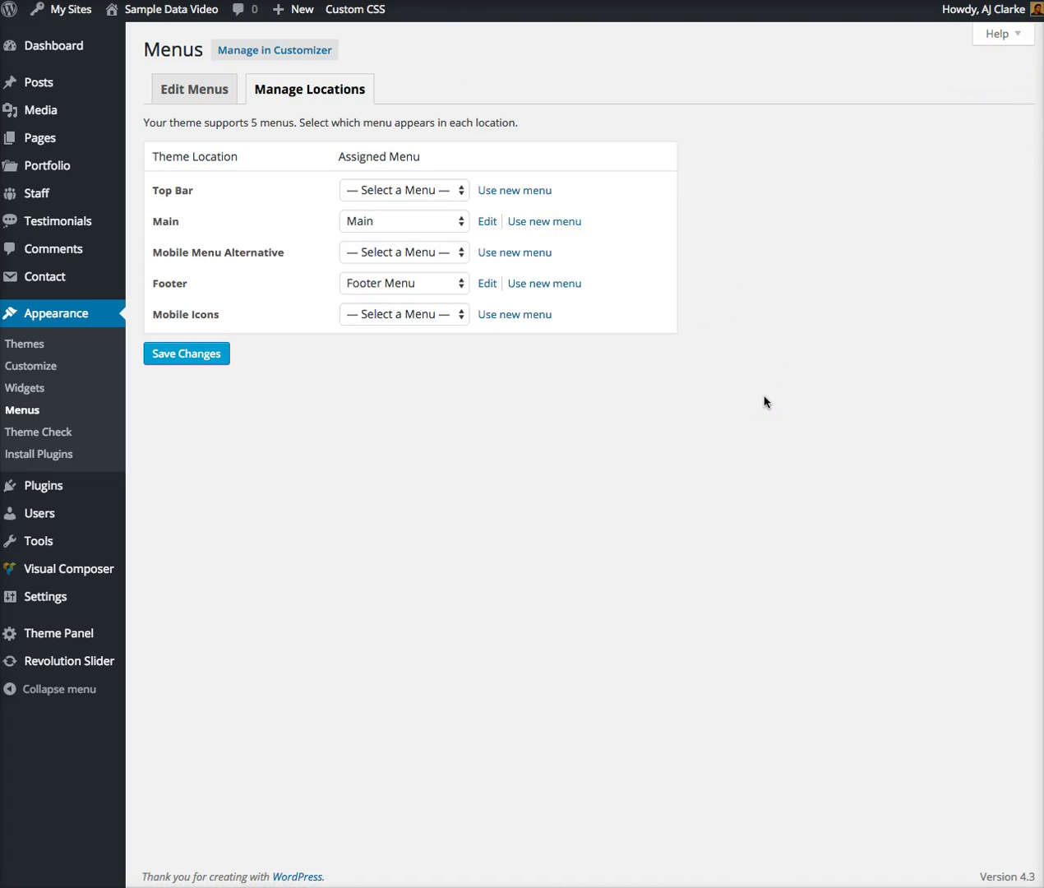
click(230, 183)
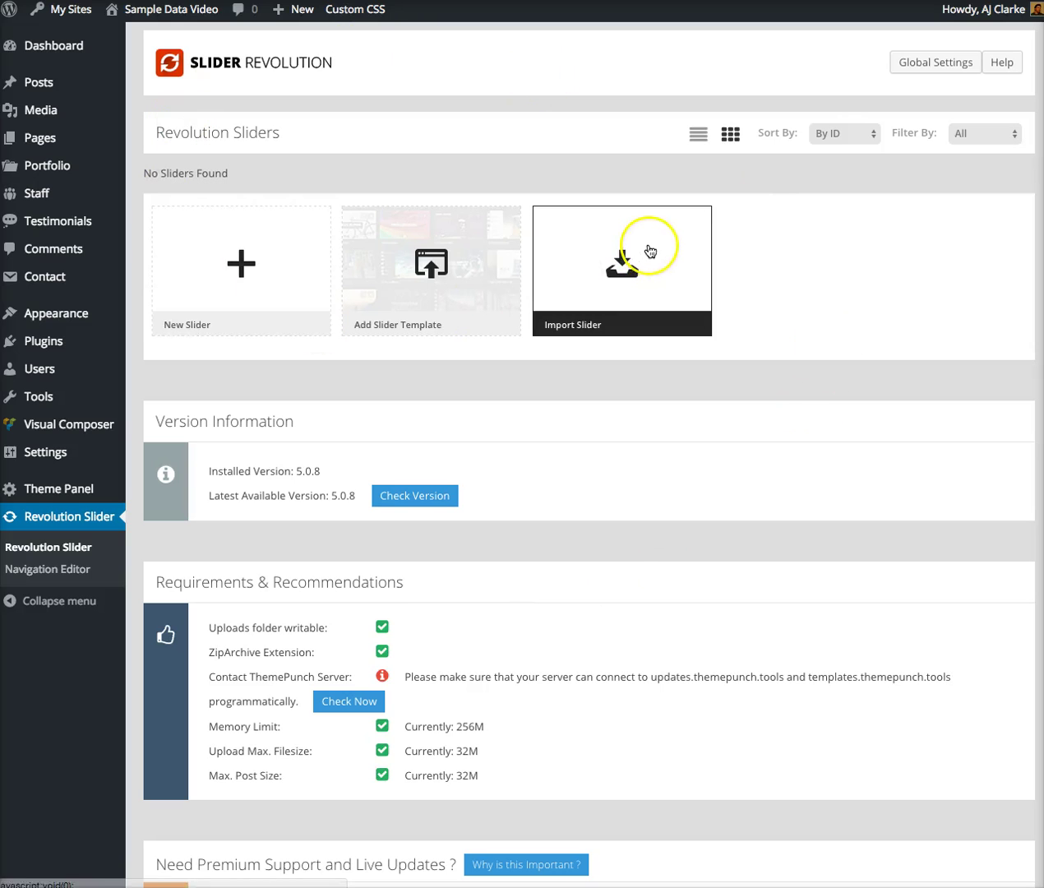
Step: Import revolution-sliders/slider_1.zip through Revolution Slider's Import Slider option
click(649, 250)
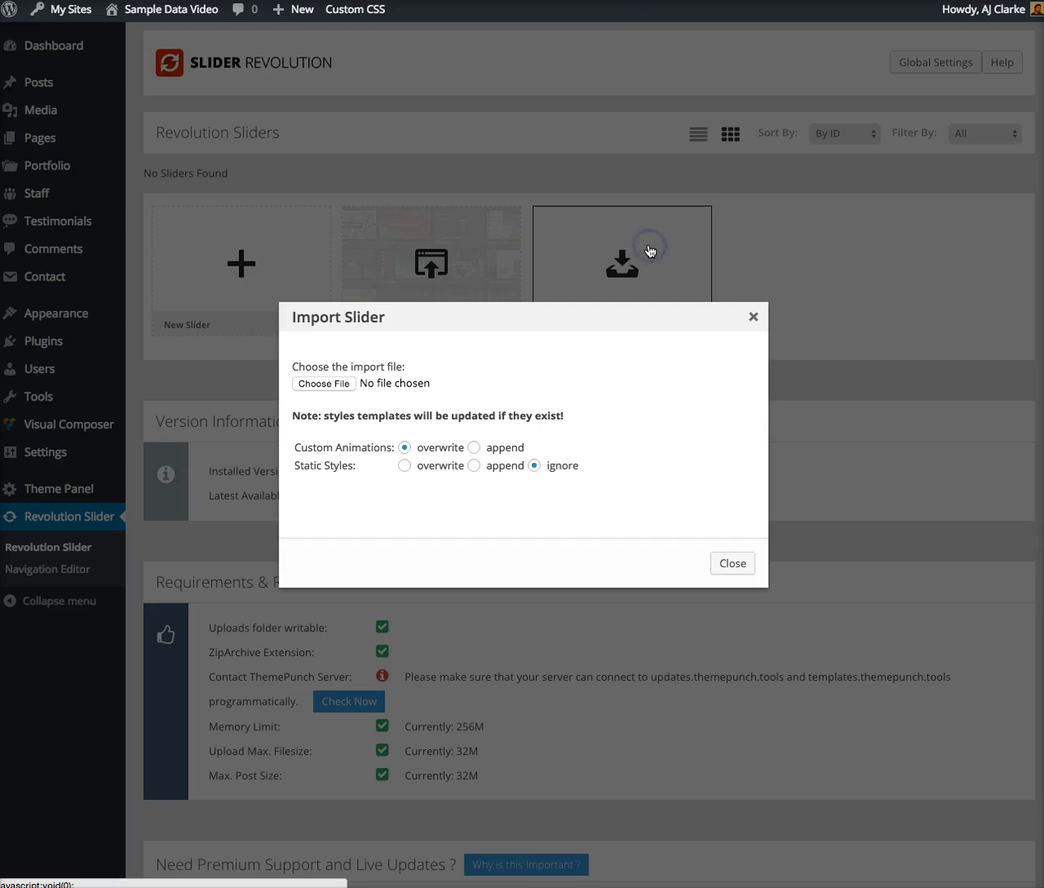
click(333, 383)
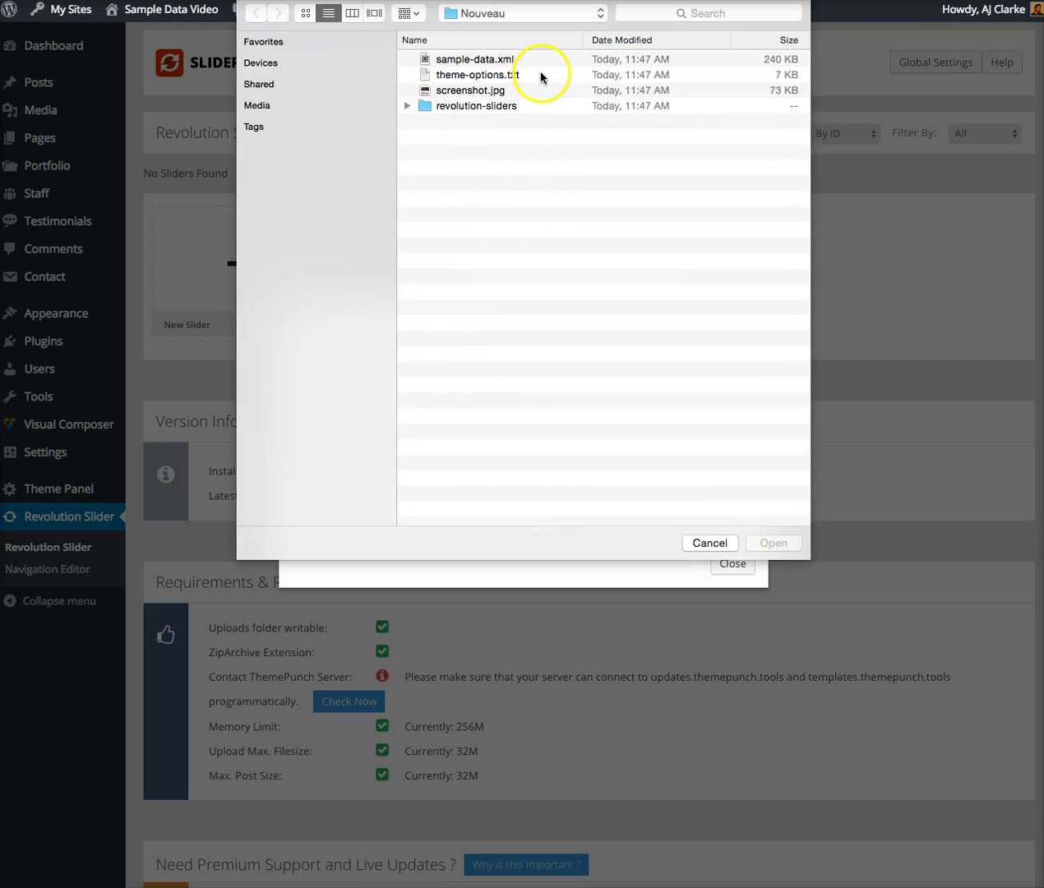
click(491, 57)
click(517, 179)
double_click(452, 109)
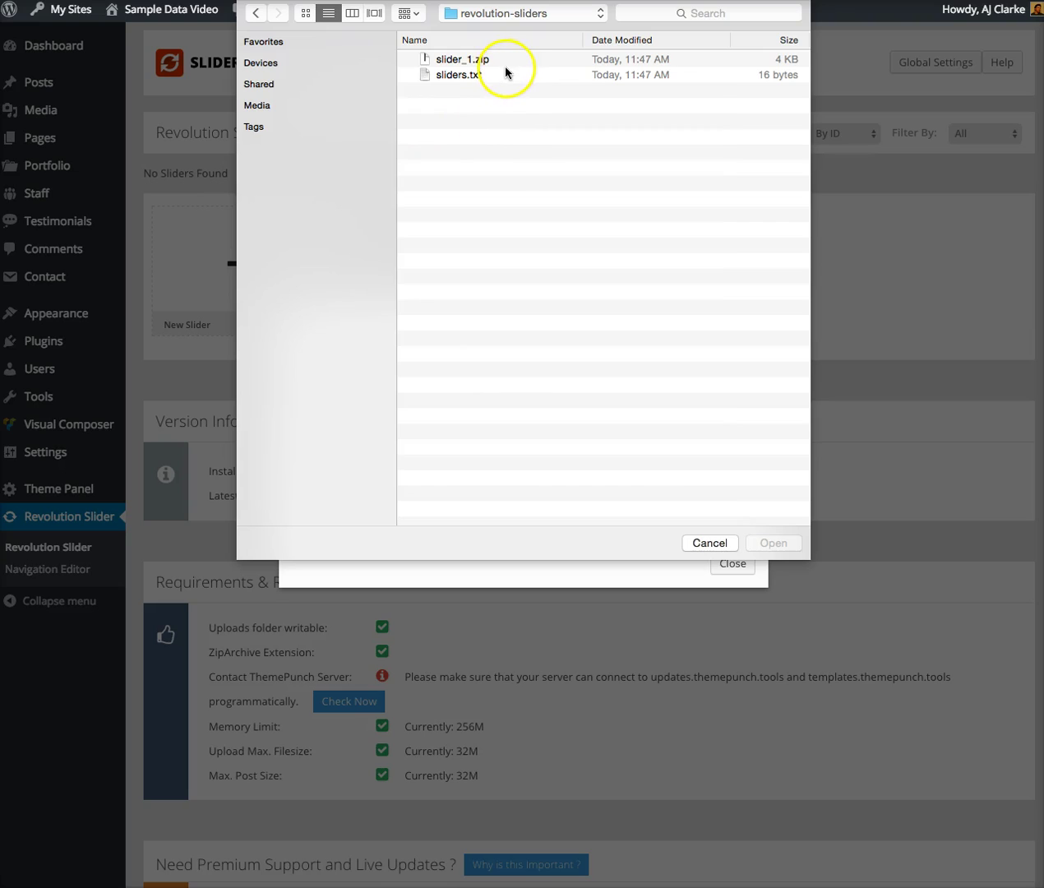
click(466, 62)
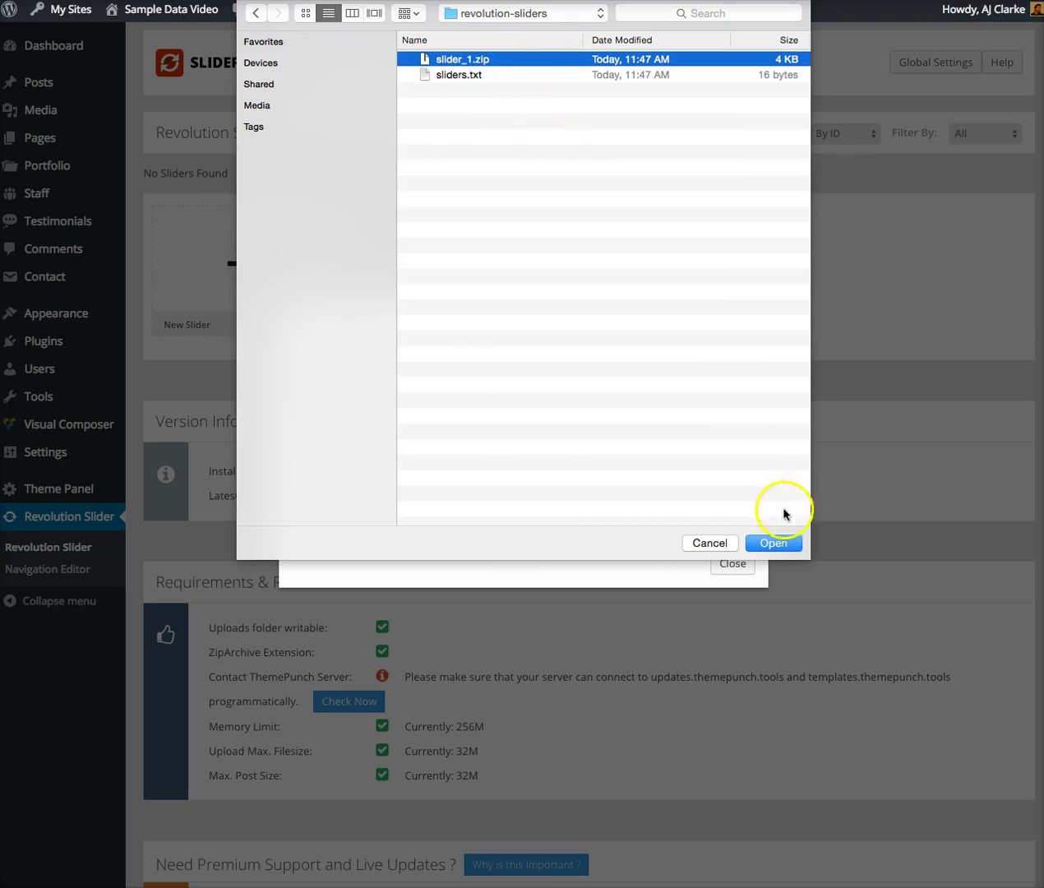
click(774, 543)
click(341, 520)
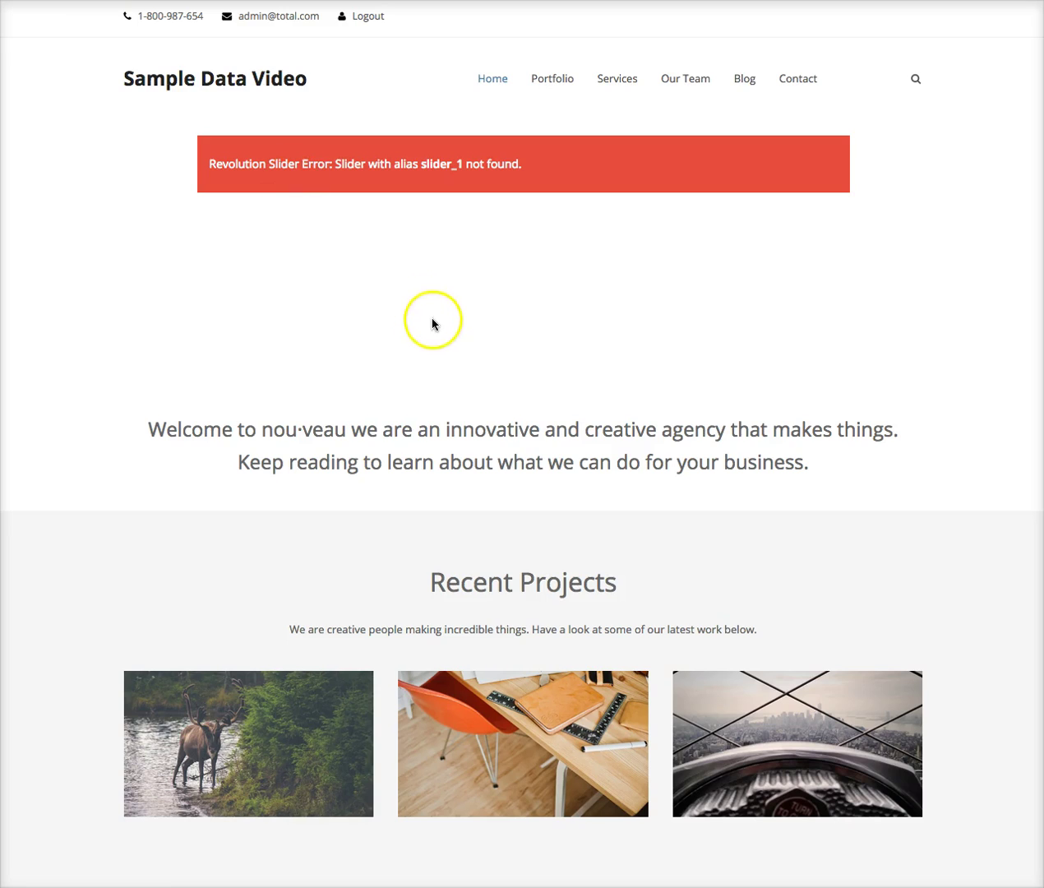
Step: Reload the homepage and scroll through it to check the slider loads
key(super+r)
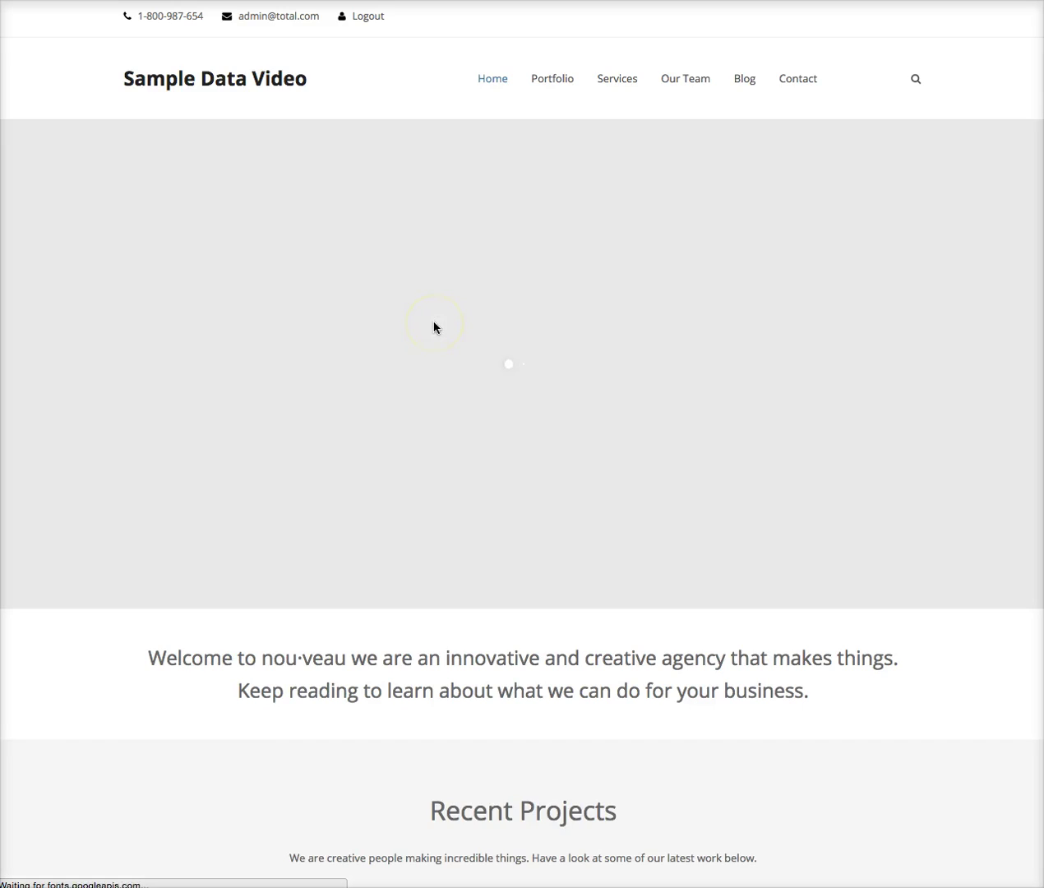
scroll(551, 389, down, 5)
scroll(555, 380, up, 5)
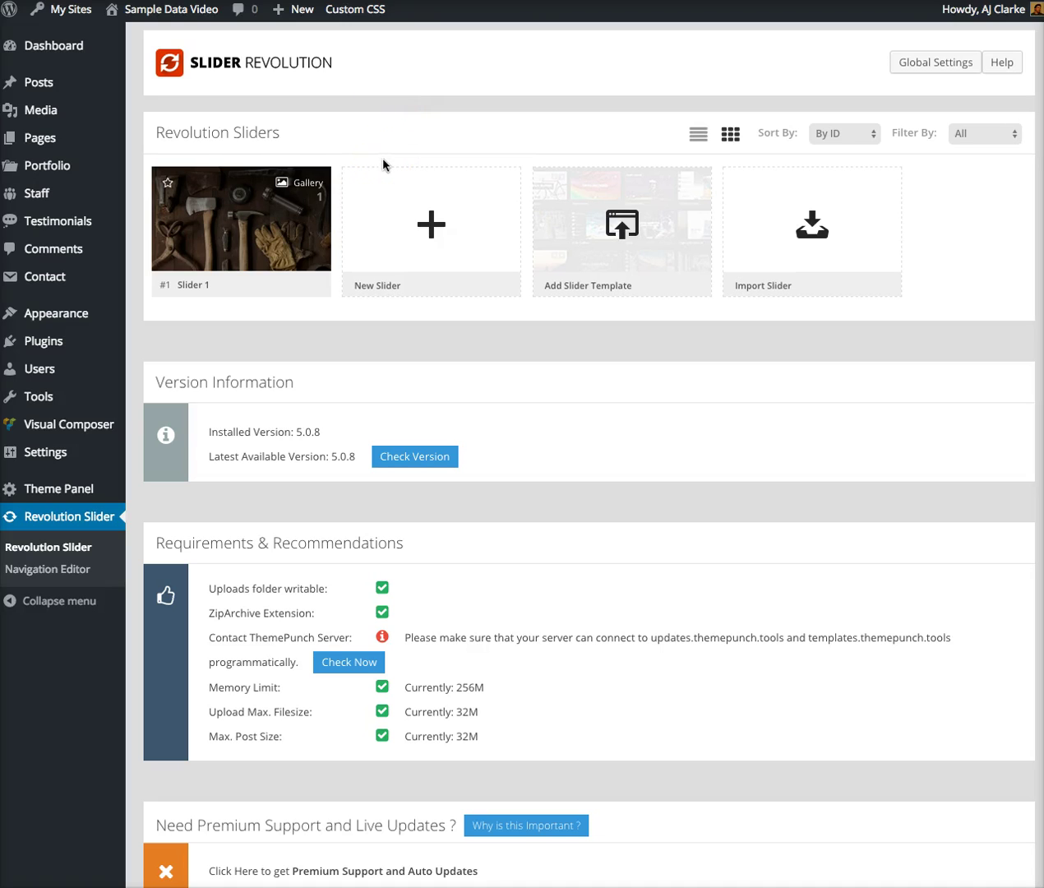
mouse_move(104, 495)
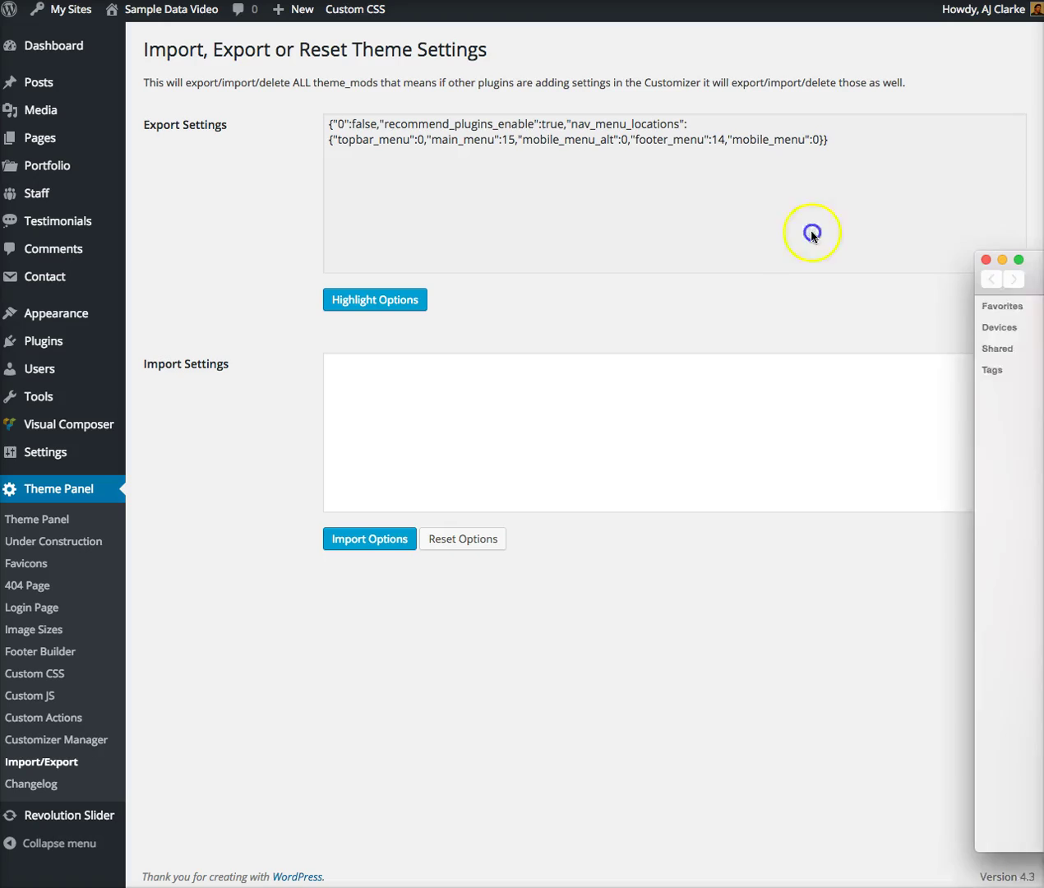
Step: Open theme-options.txt from the Nouveau sample data folder and select all its text
drag(727, 219, 485, 193)
click(778, 289)
double_click(778, 294)
drag(820, 292, 922, 291)
double_click(662, 643)
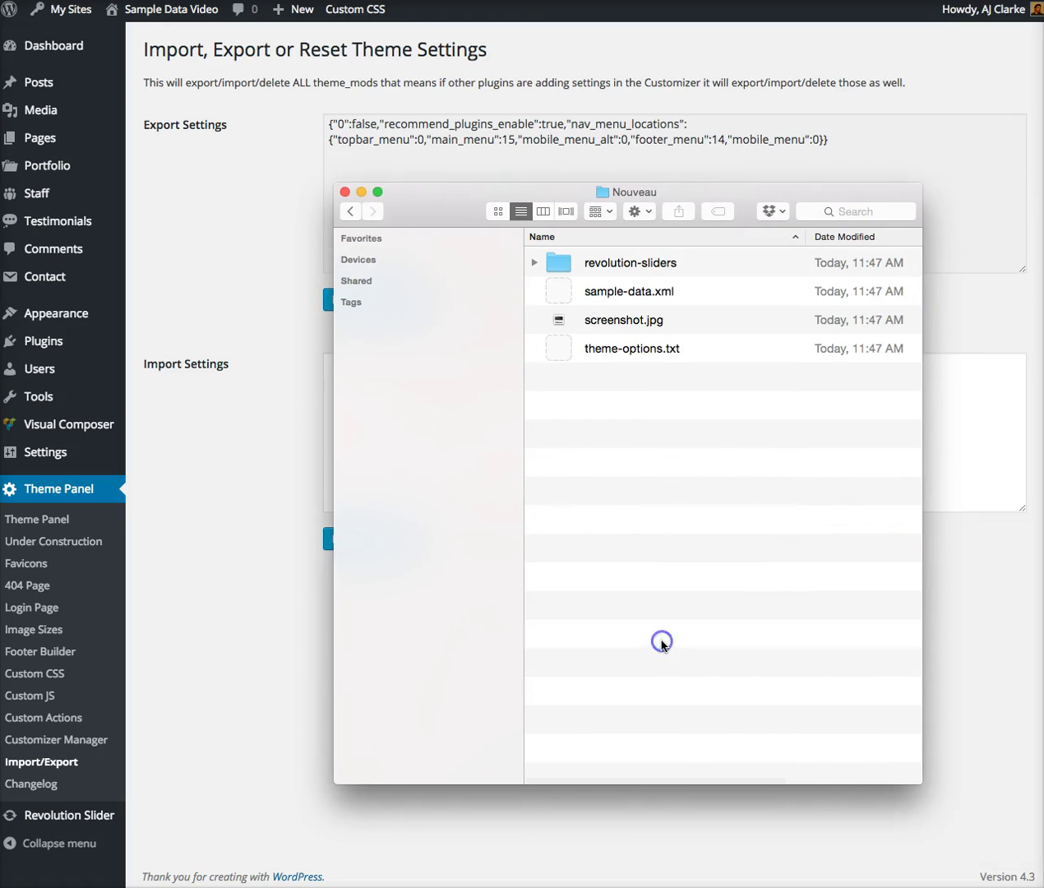
click(669, 352)
double_click(704, 351)
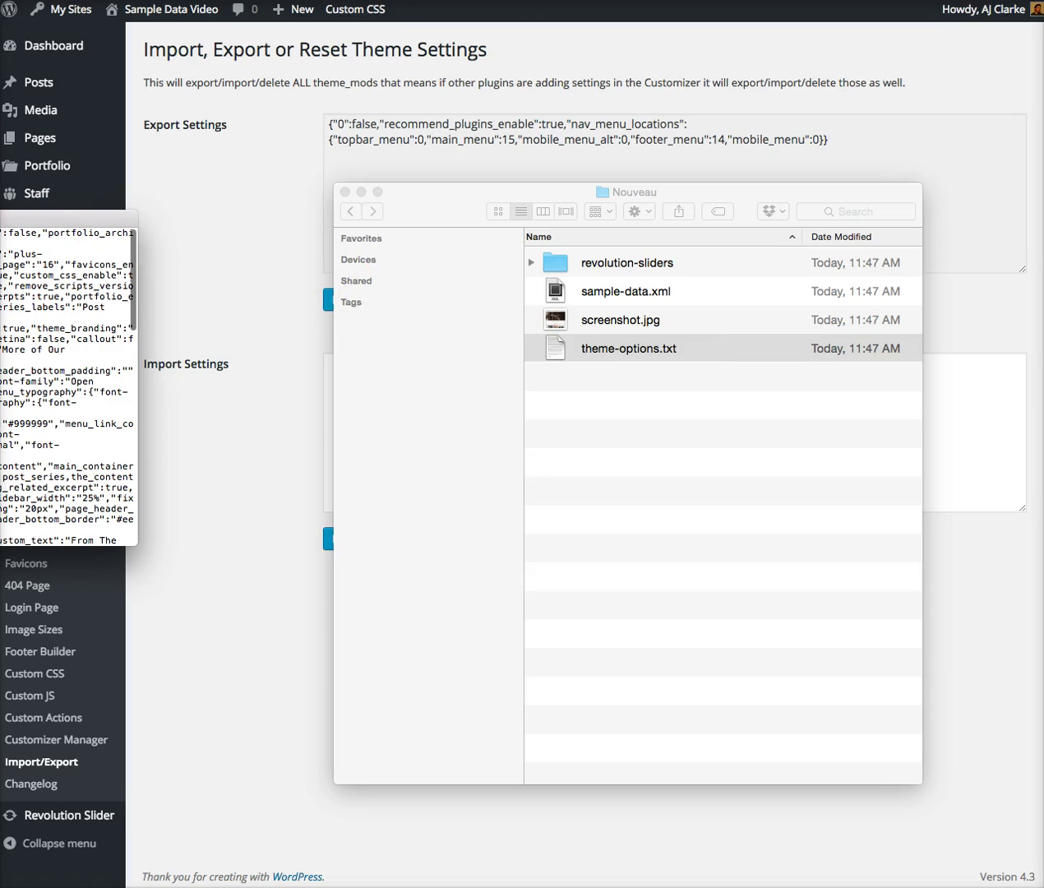
click(572, 317)
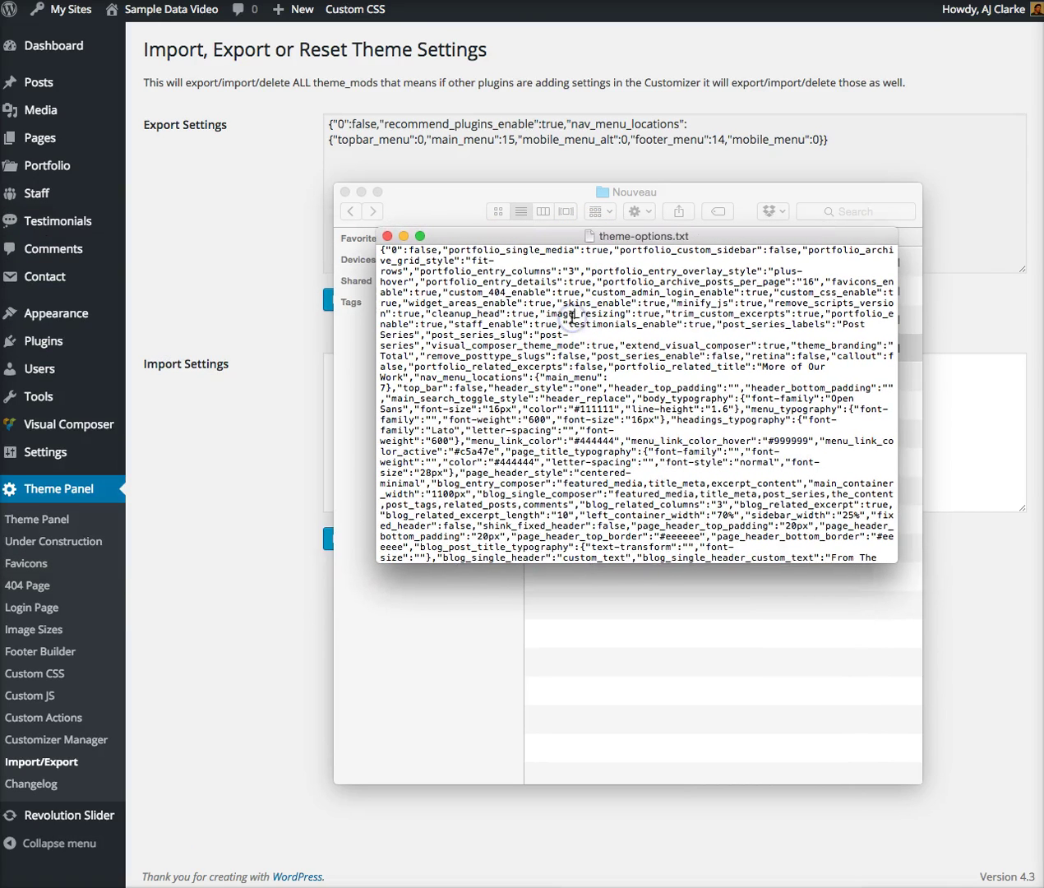
key(super+a)
Step: Paste the settings into Import Settings, import them, dismiss the notices and reload the homepage
click(408, 239)
click(549, 374)
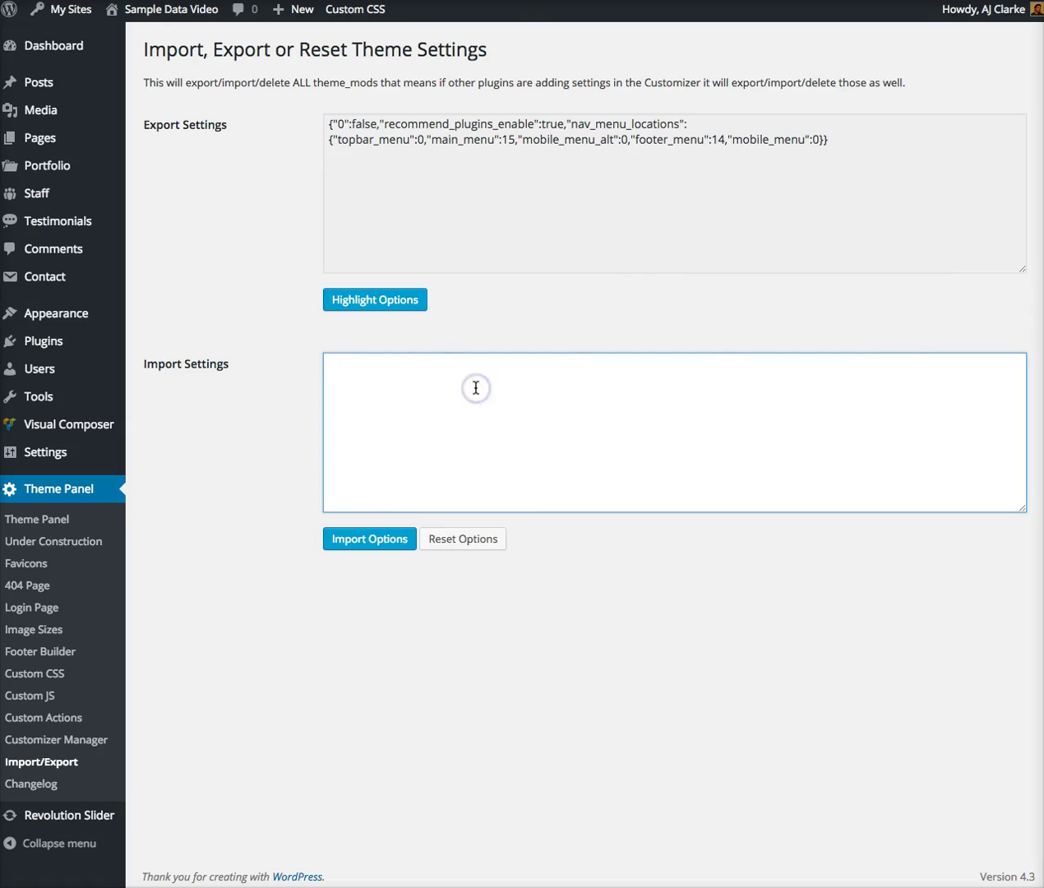
key(super+v)
click(356, 545)
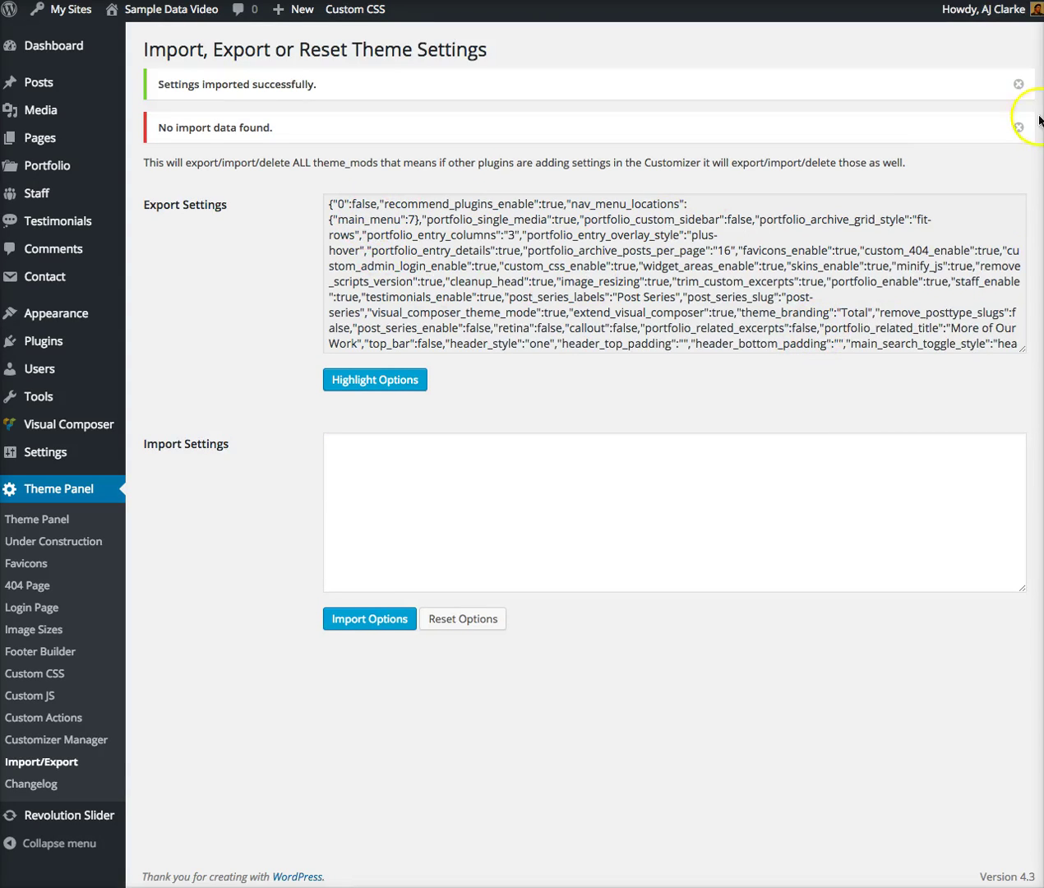
click(1025, 128)
click(1019, 84)
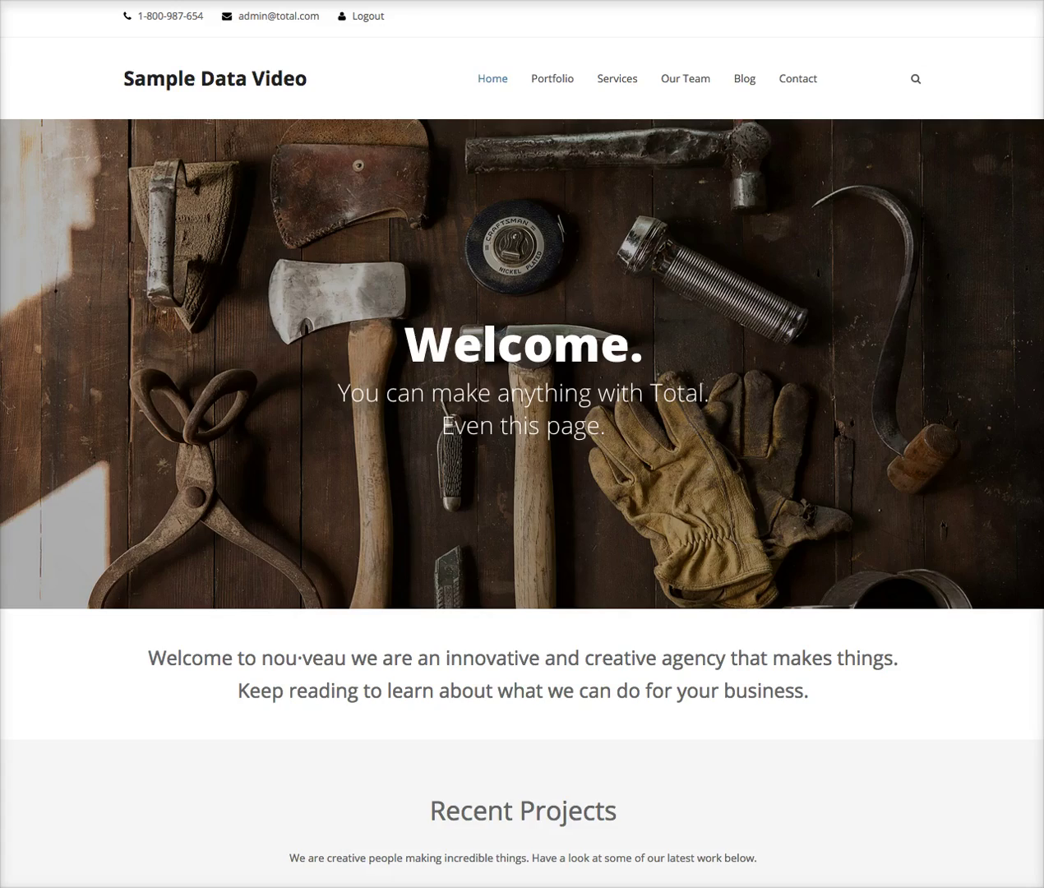
key(super+r)
scroll(673, 427, down, 10)
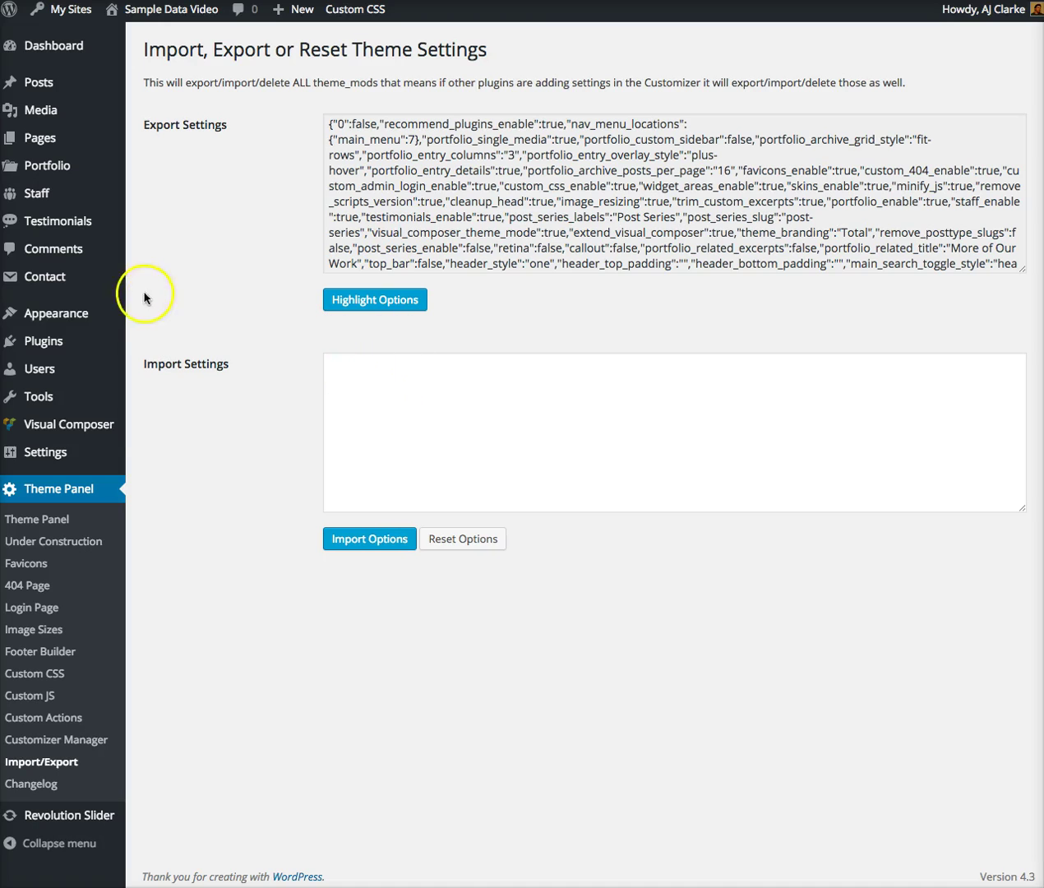
Step: In Appearance > Menus > Manage Locations, choose the Main menu for the Main location
mouse_move(82, 313)
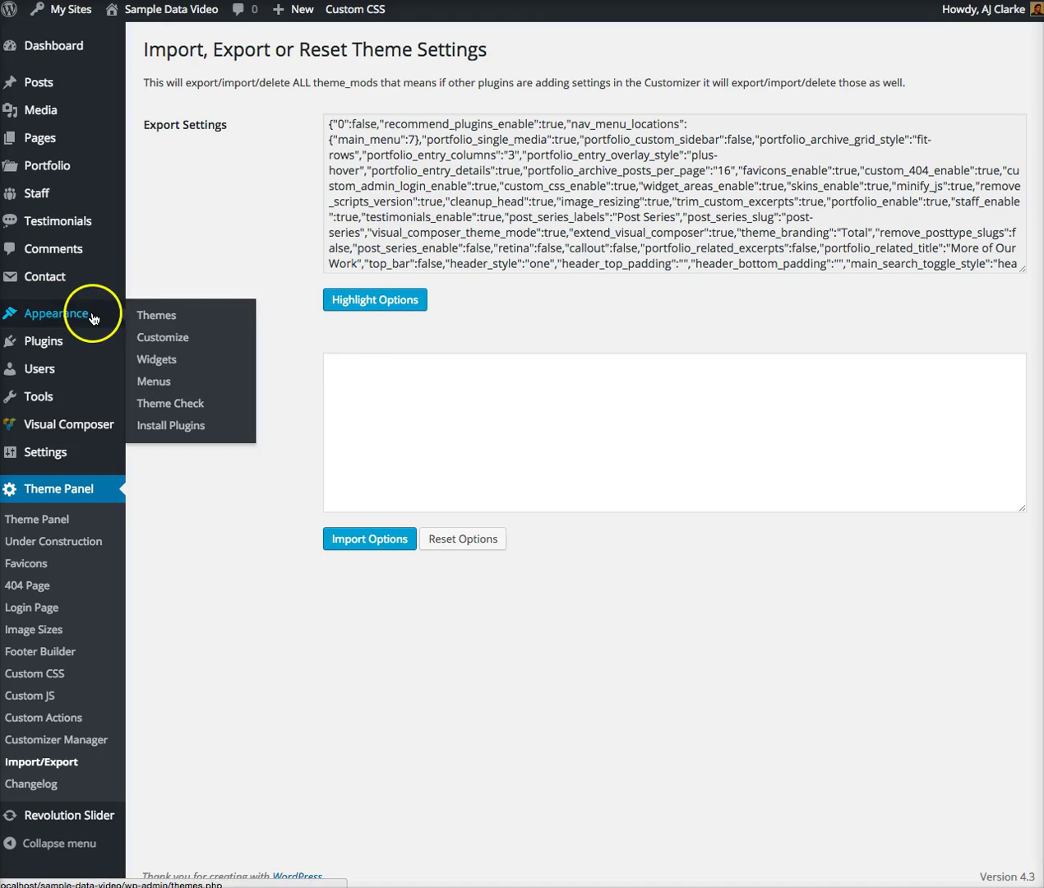
click(211, 388)
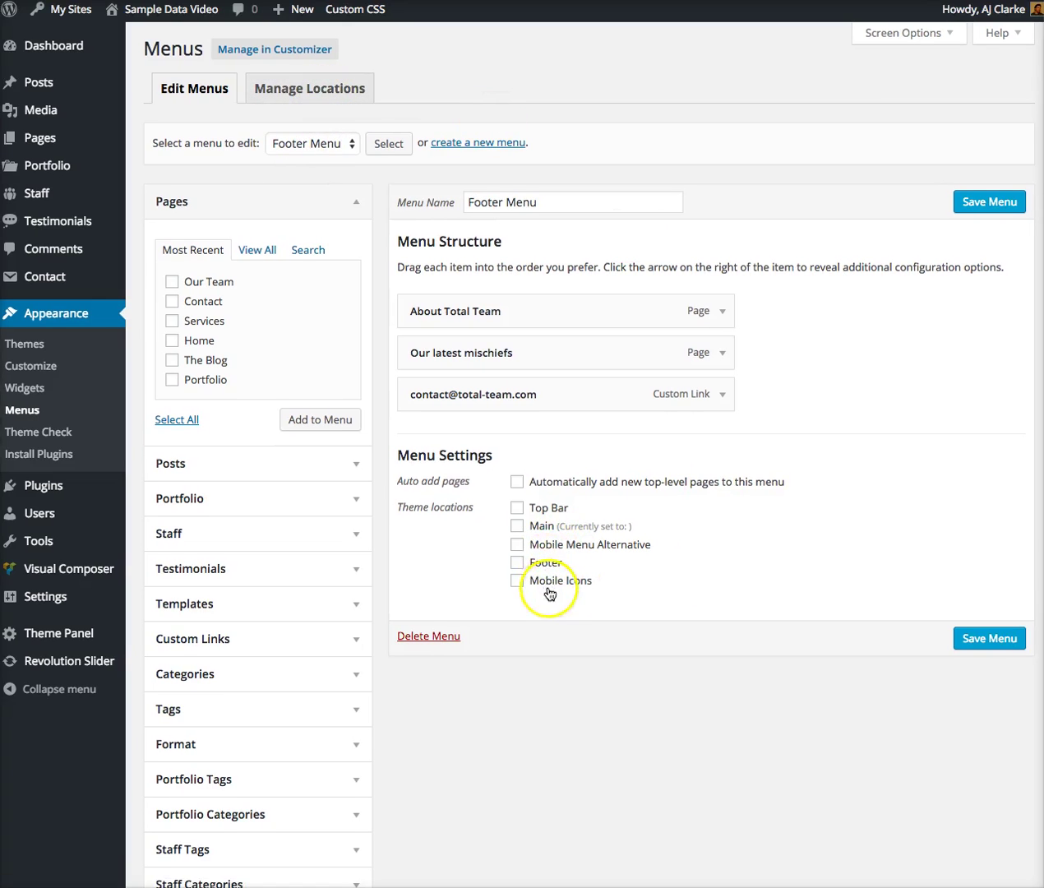
scroll(493, 510, down, 1)
click(343, 80)
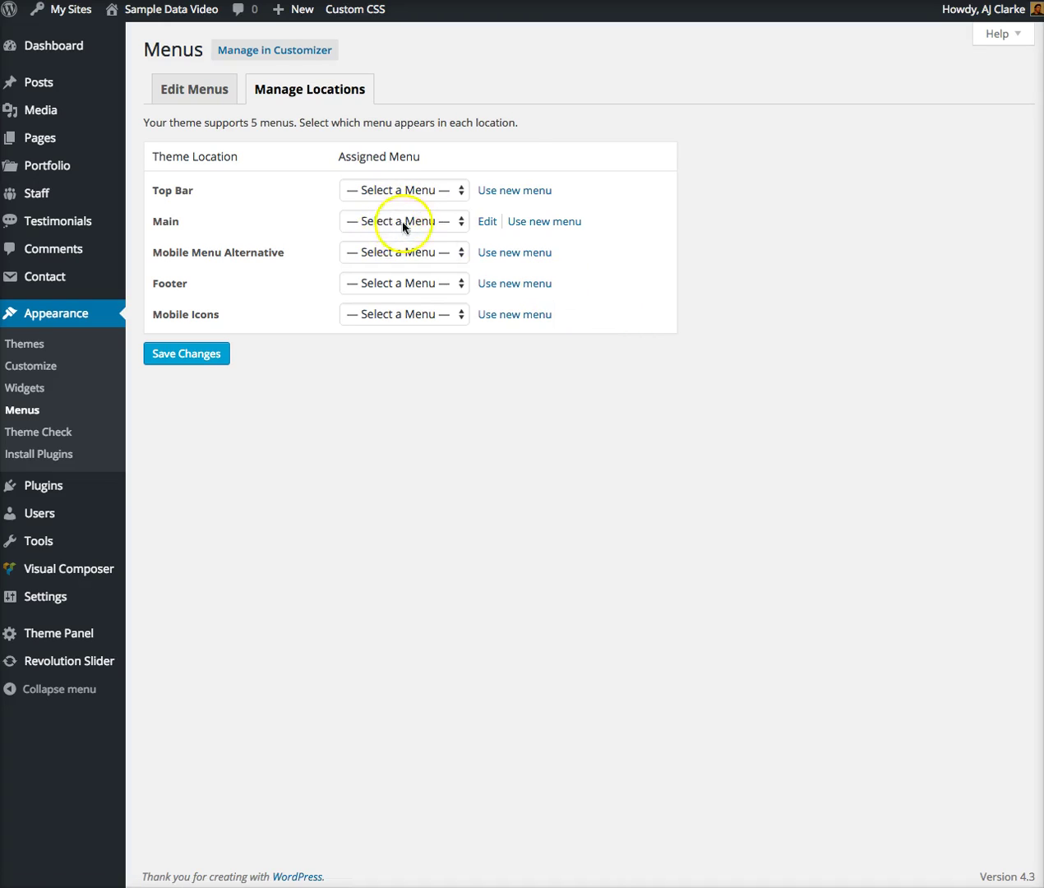
click(421, 219)
click(415, 251)
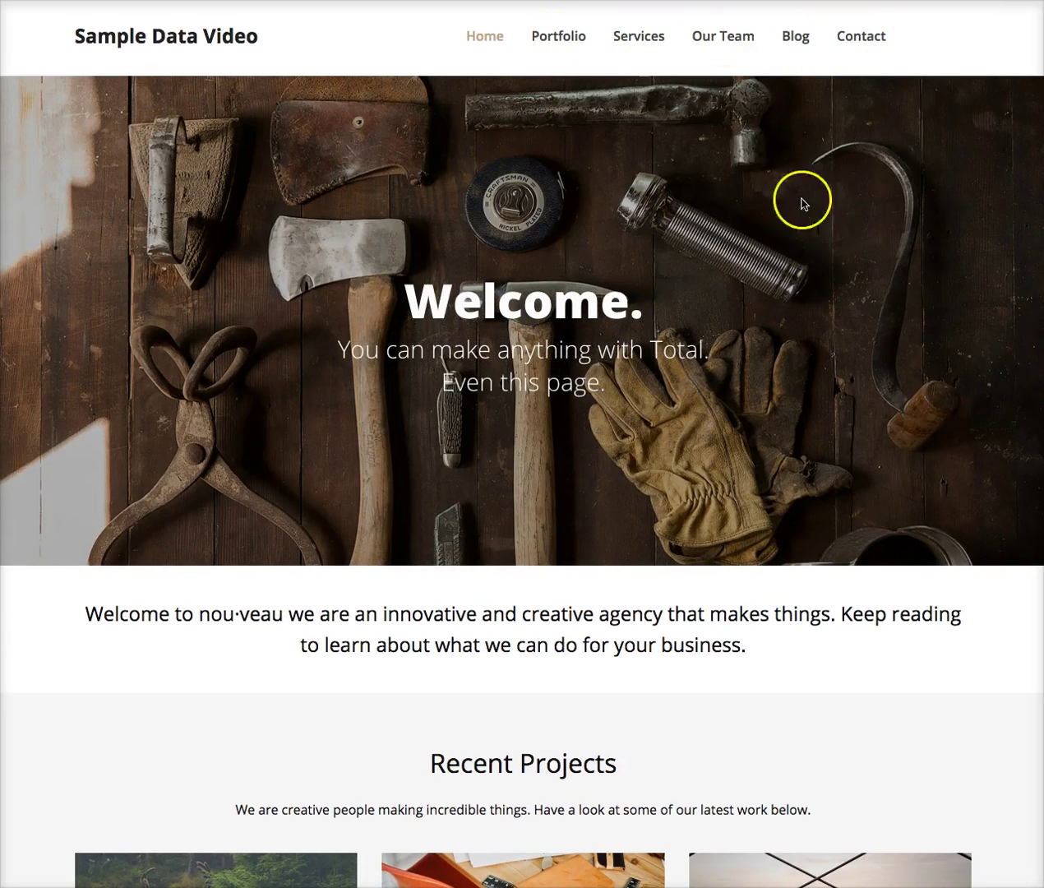
Step: Set the Footer location to '— Select a Menu —' and save the locations
scroll(810, 426, down, 20)
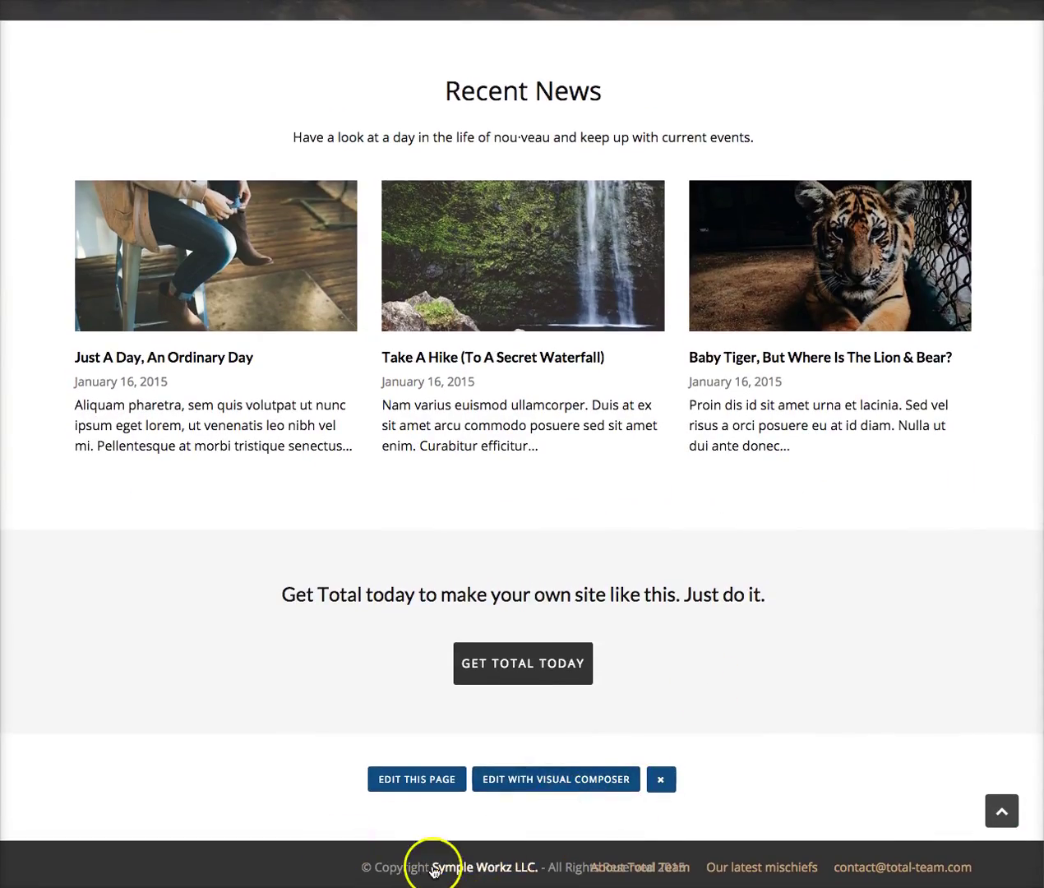
scroll(916, 634, up, 8)
scroll(915, 634, up, 10)
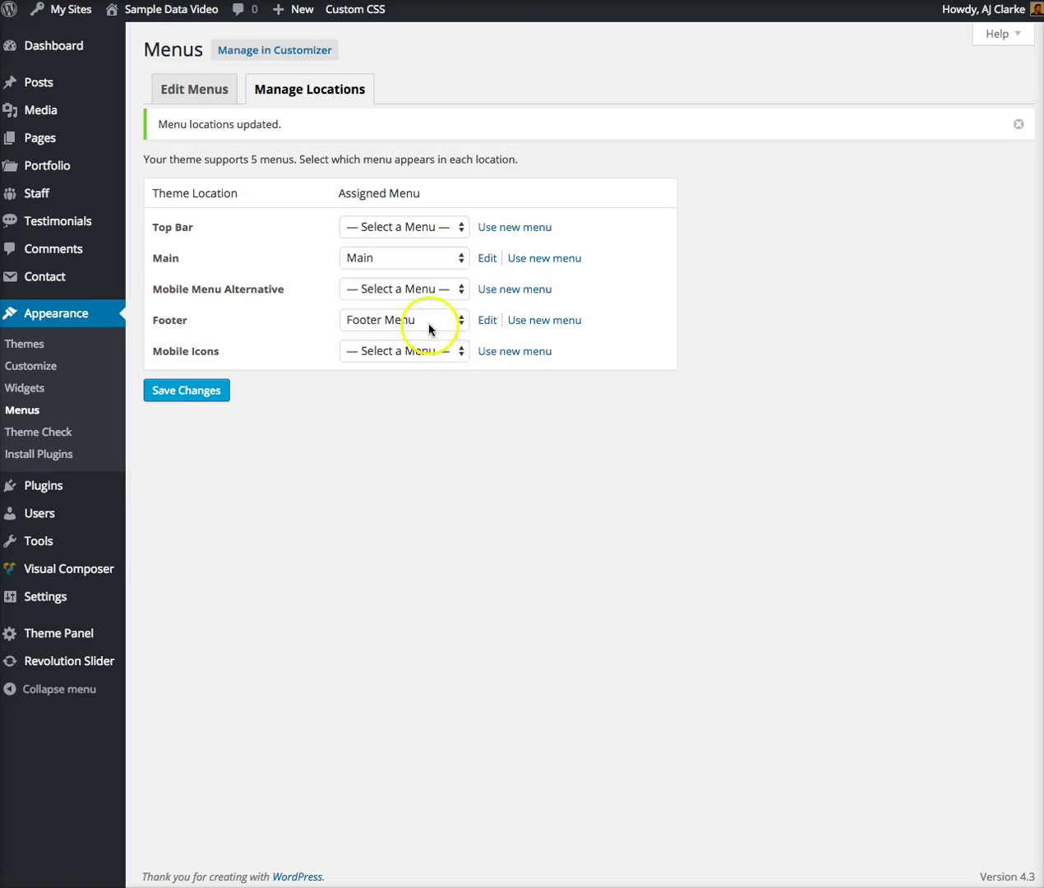
click(425, 321)
click(424, 302)
click(205, 391)
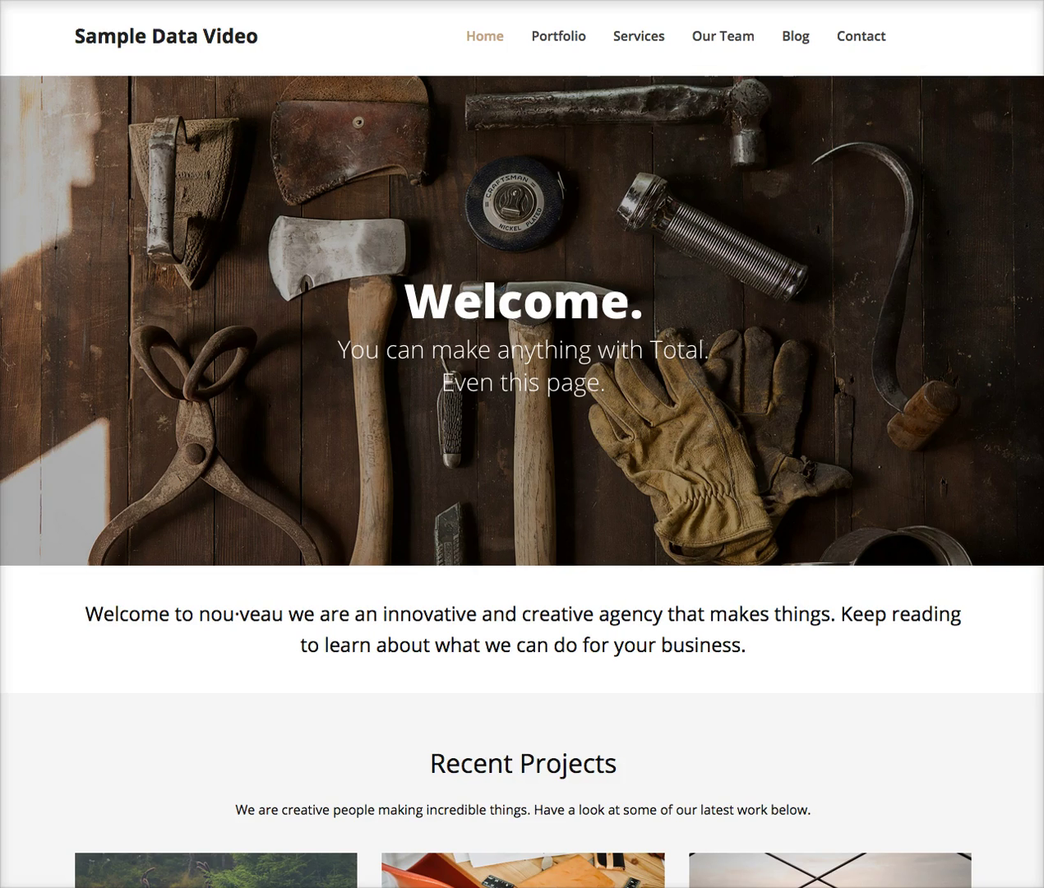
Step: Reload the homepage to check the footer, view the Blog page, then return home
key(super+r)
scroll(648, 313, down, 4)
scroll(625, 571, down, 15)
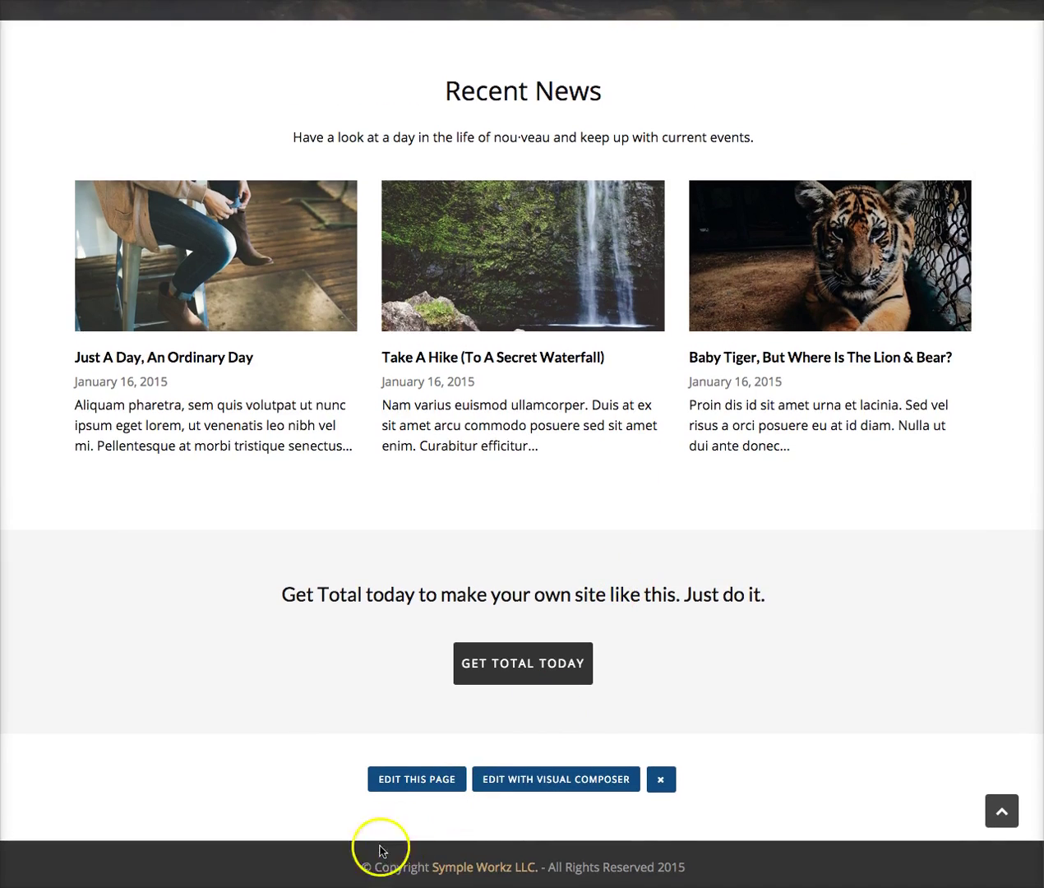
click(661, 783)
scroll(590, 732, up, 20)
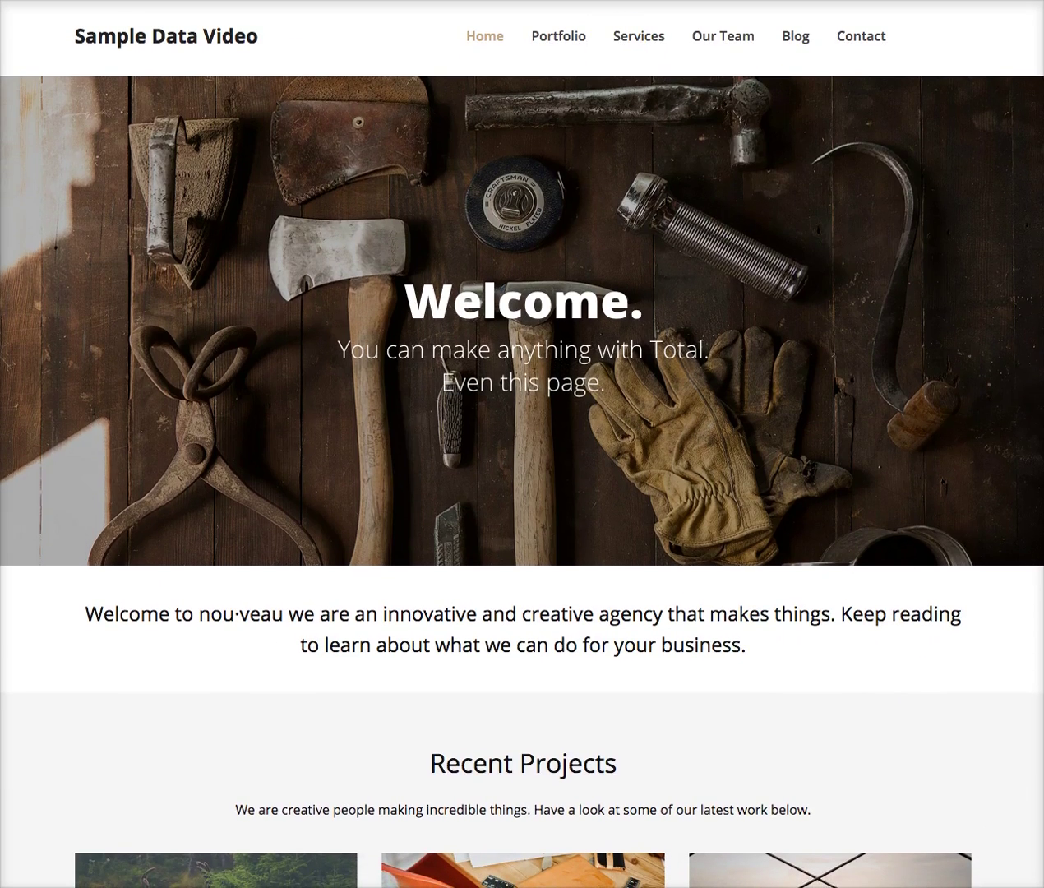
click(800, 43)
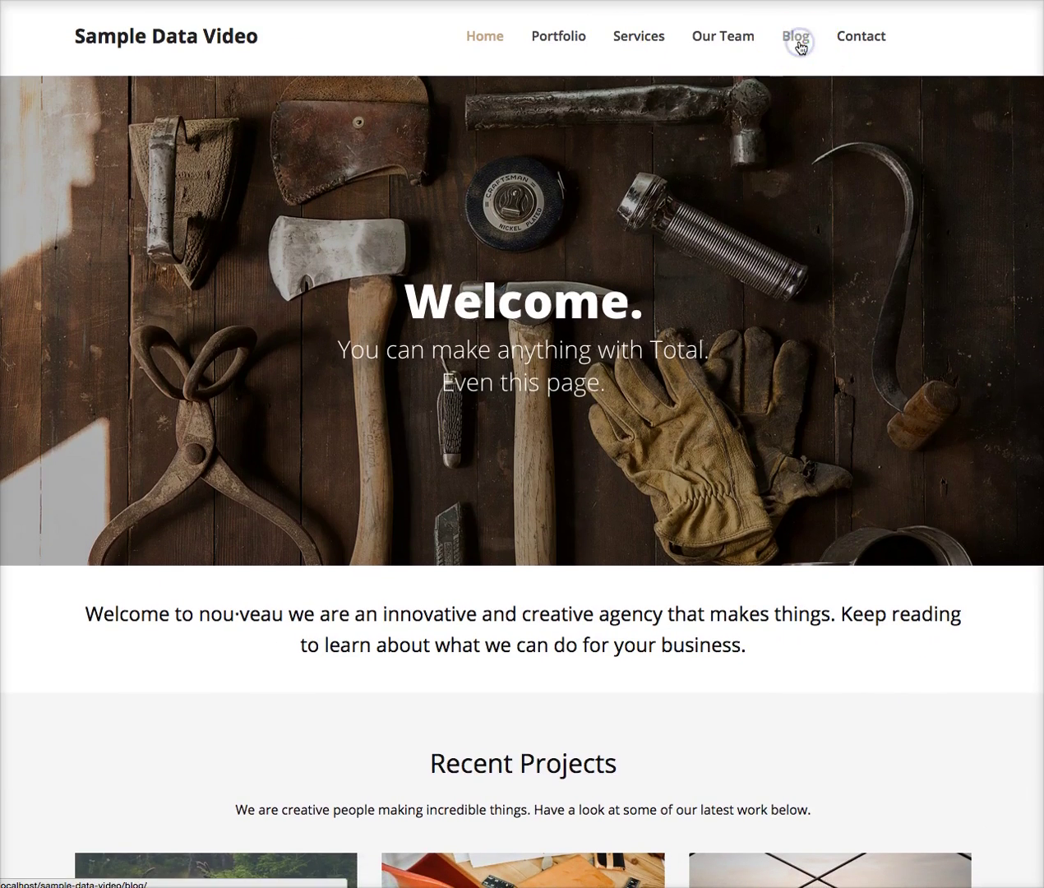
scroll(687, 382, down, 3)
scroll(688, 387, down, 12)
scroll(933, 436, up, 12)
scroll(871, 836, up, 3)
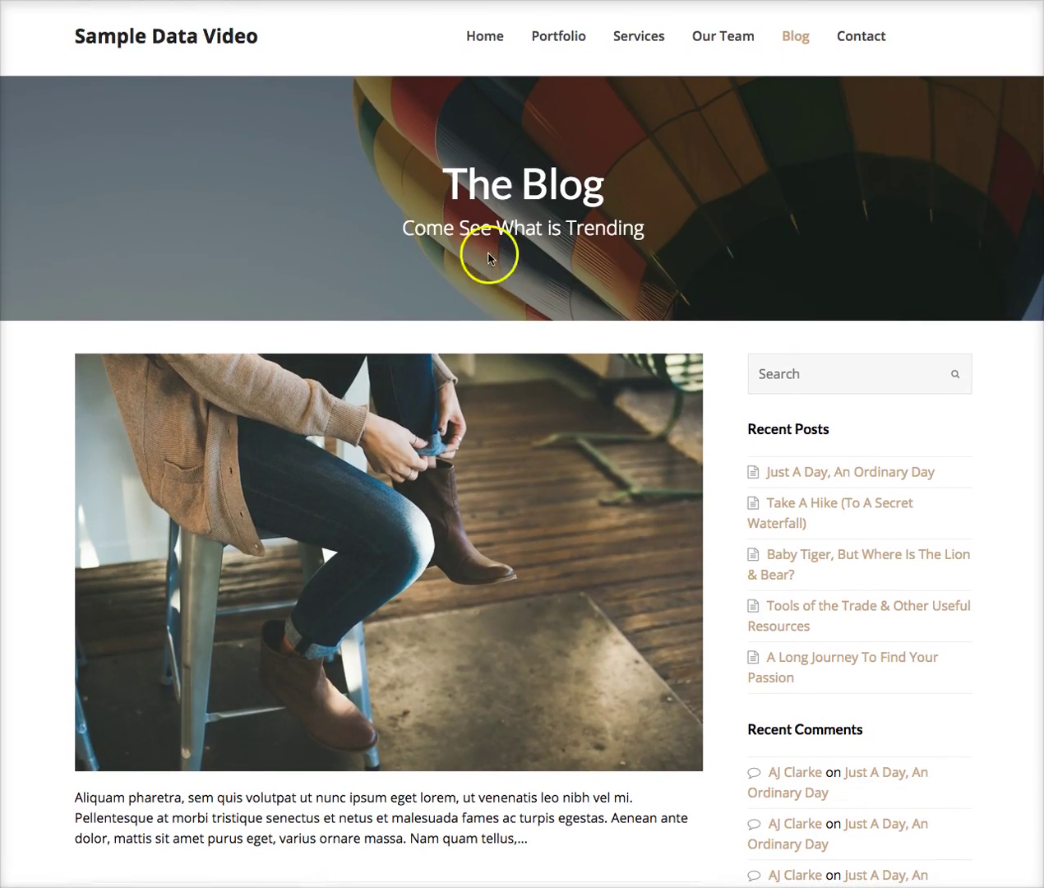
click(198, 38)
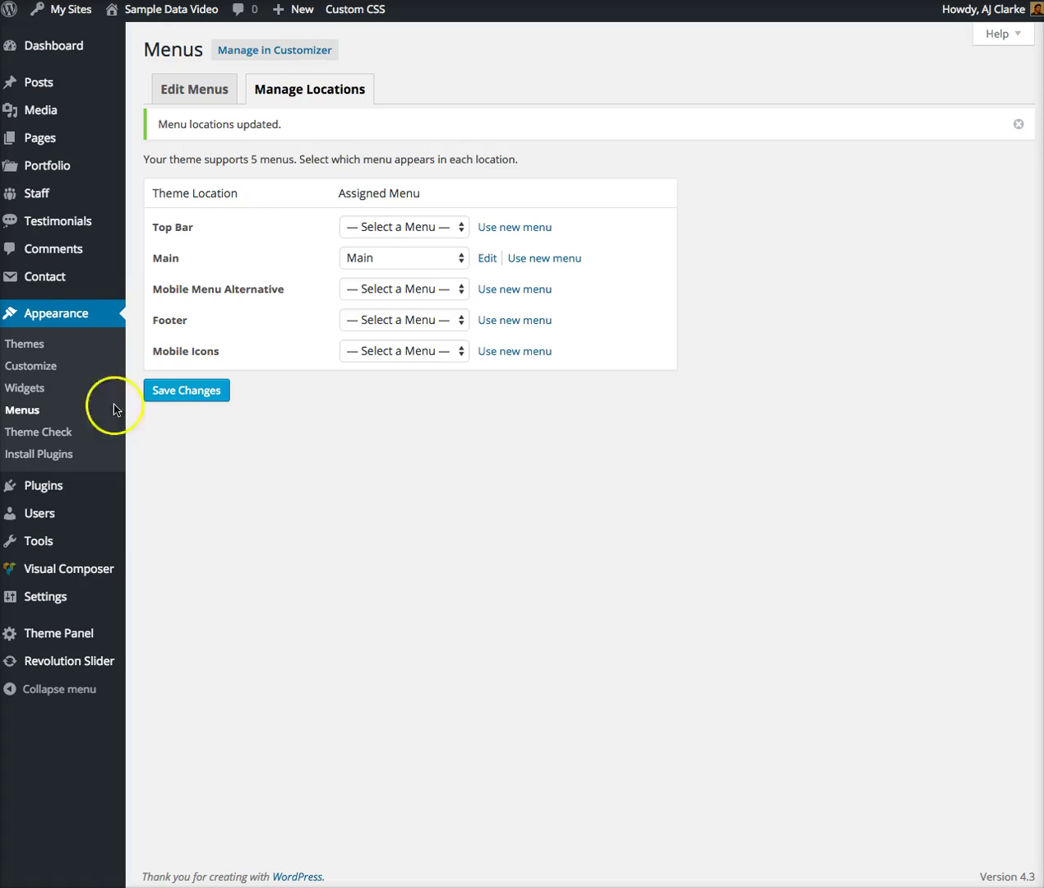
Step: On Appearance > Widgets, collapse Main Sidebar and expand then collapse Pages Sidebar to inspect widgets
click(72, 389)
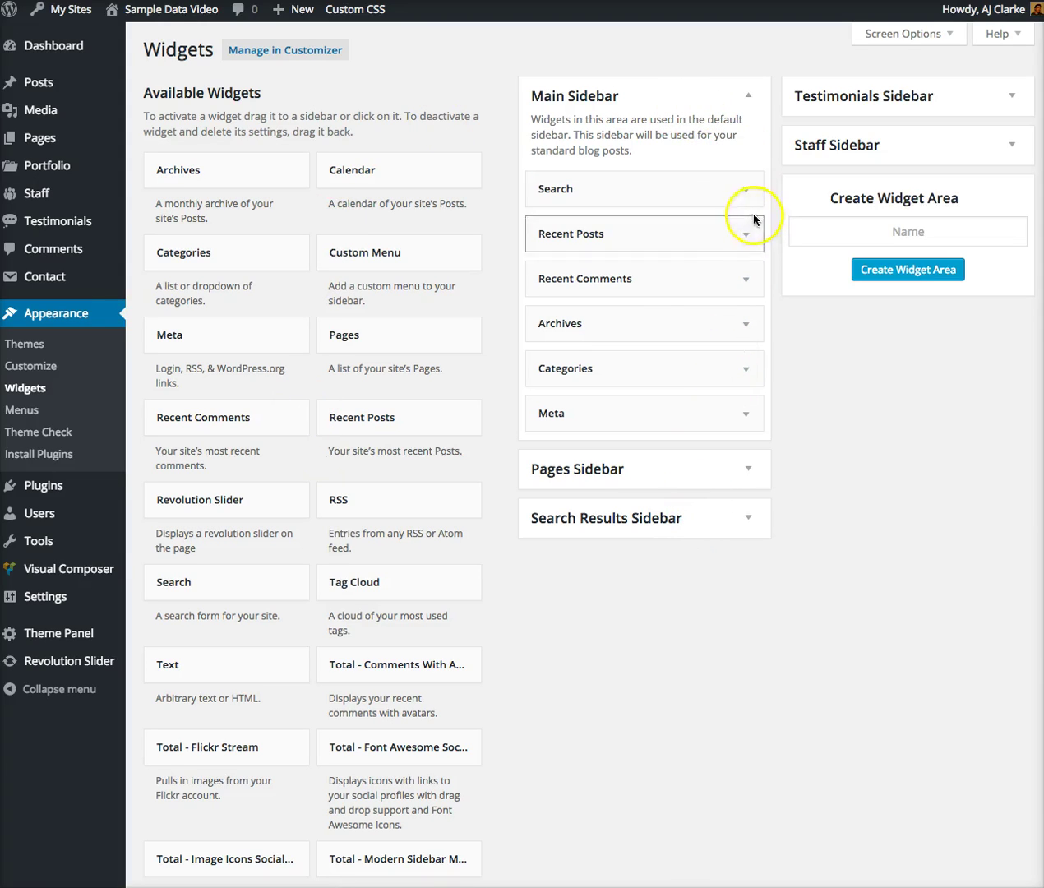
click(737, 94)
click(723, 147)
click(723, 147)
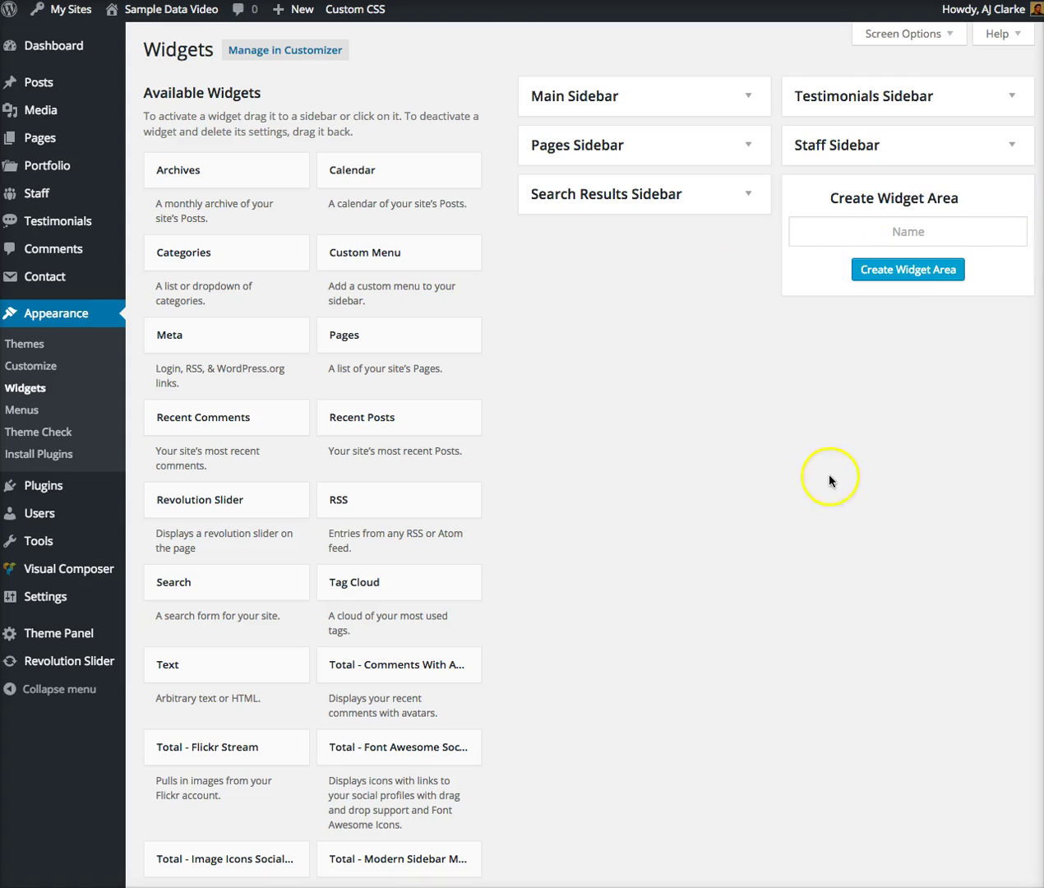